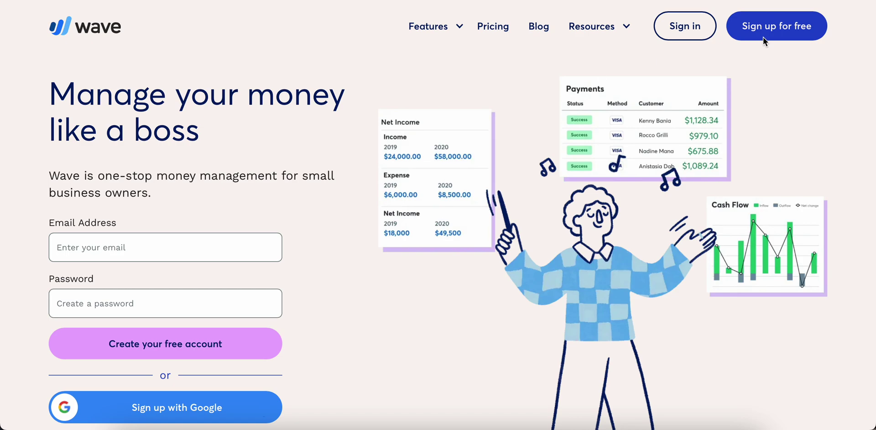
- Sign in to Wave with Google using the demo account's email and password
left_click(684, 32)
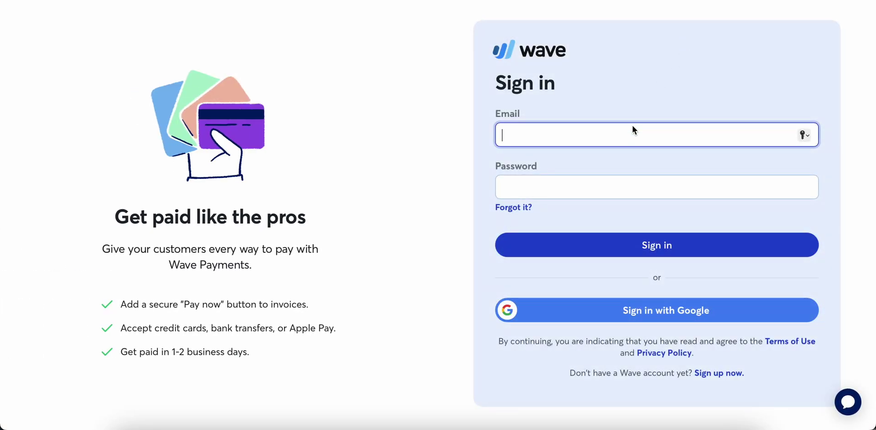
left_click(660, 314)
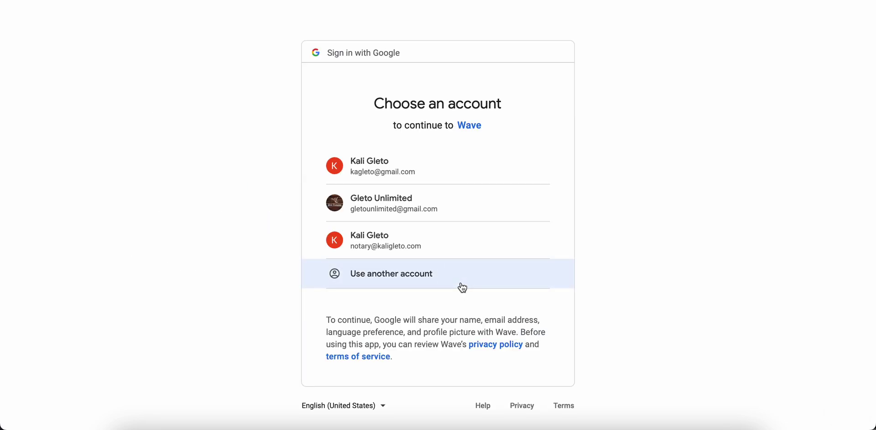
left_click(461, 286)
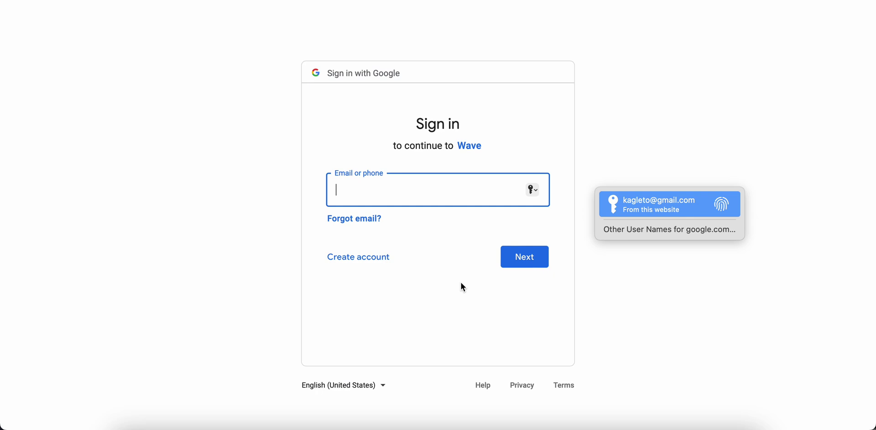
key("Return")
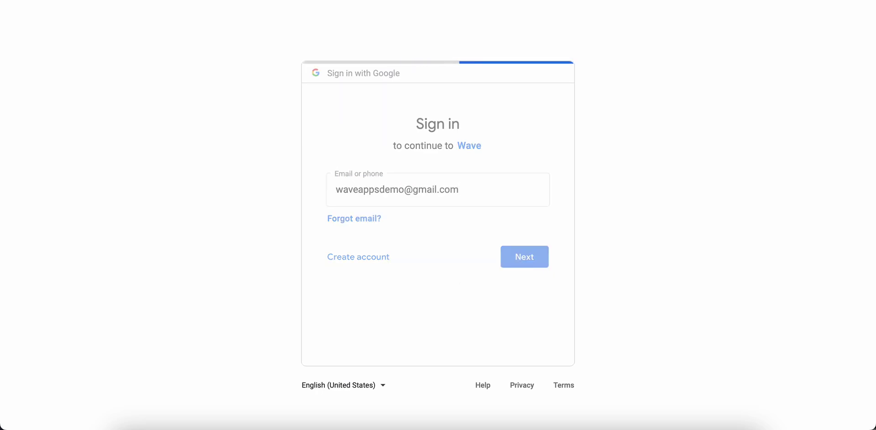
type("**********")
key("Return")
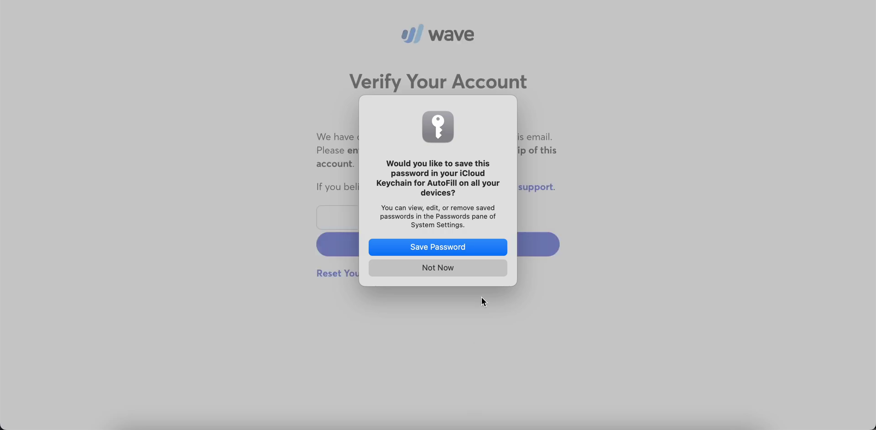
left_click(489, 246)
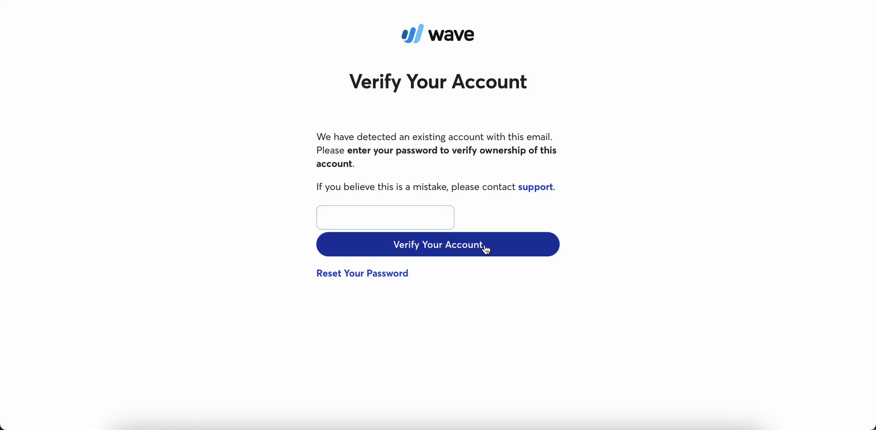
- Verify account ownership with the password and acknowledge the updated policies notice
left_click(411, 217)
type("••••••••••")
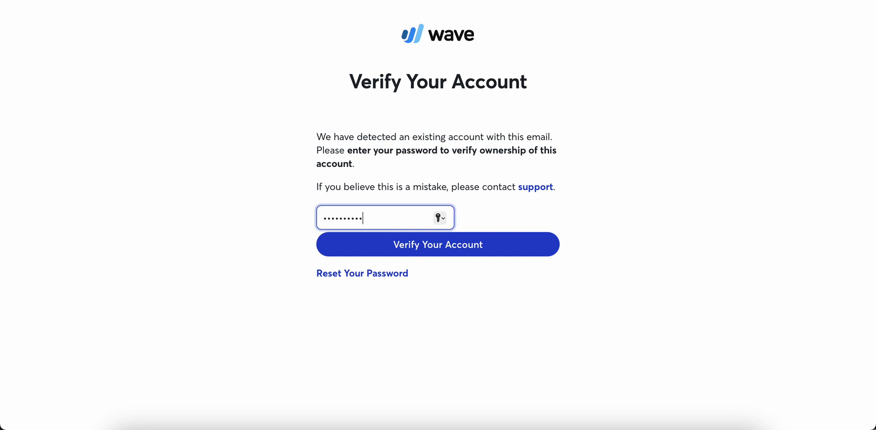
left_click(455, 248)
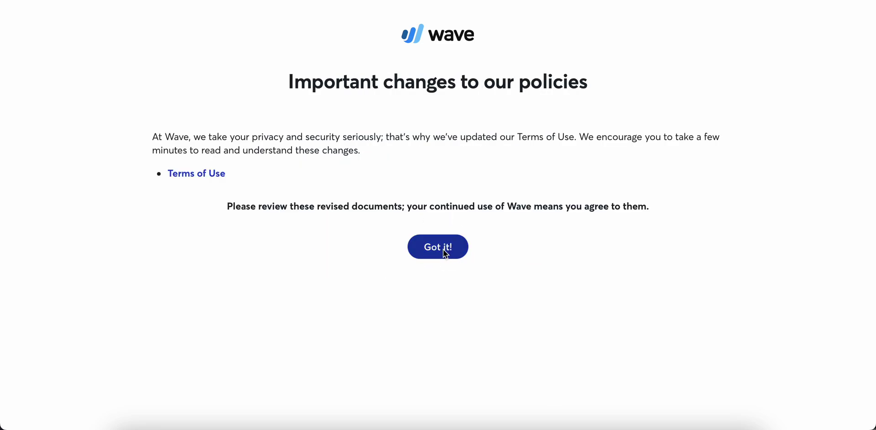
left_click(444, 250)
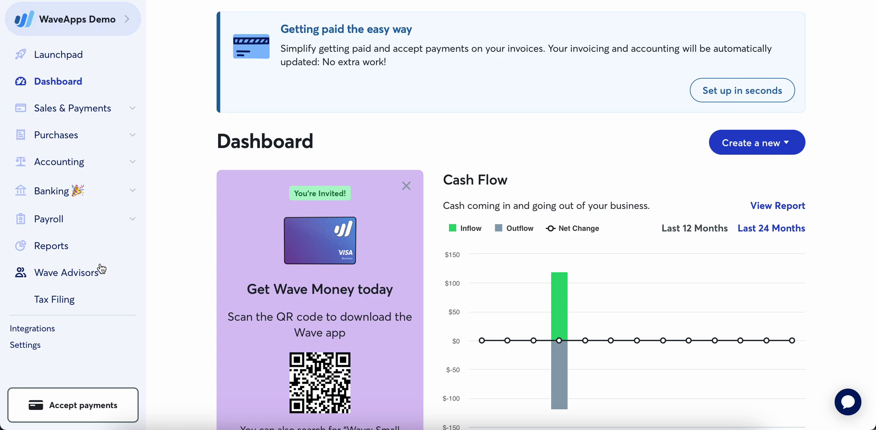
- Dismiss the Wave Money card and review the Cash Flow, Profit and Loss, Net Income and Expense charts
left_click(406, 187)
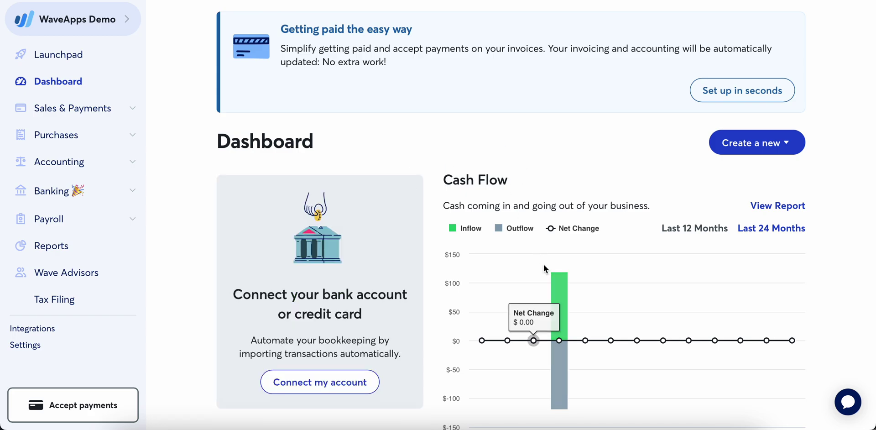
scroll(827, 245, "down", 2)
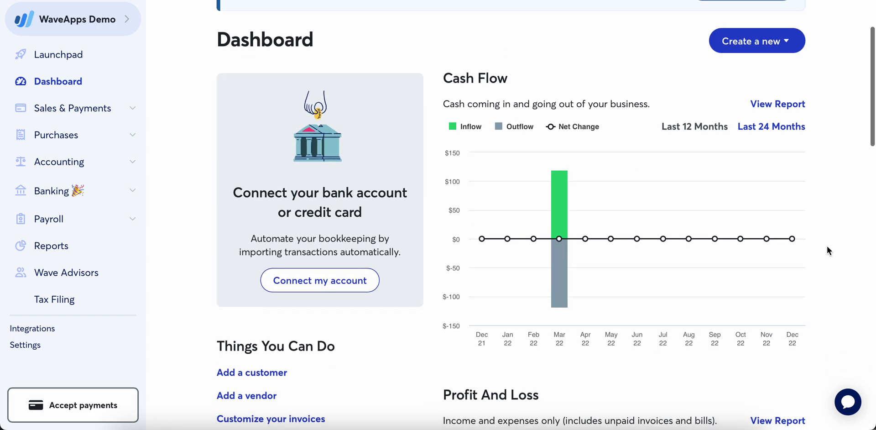
scroll(827, 246, "down", 5)
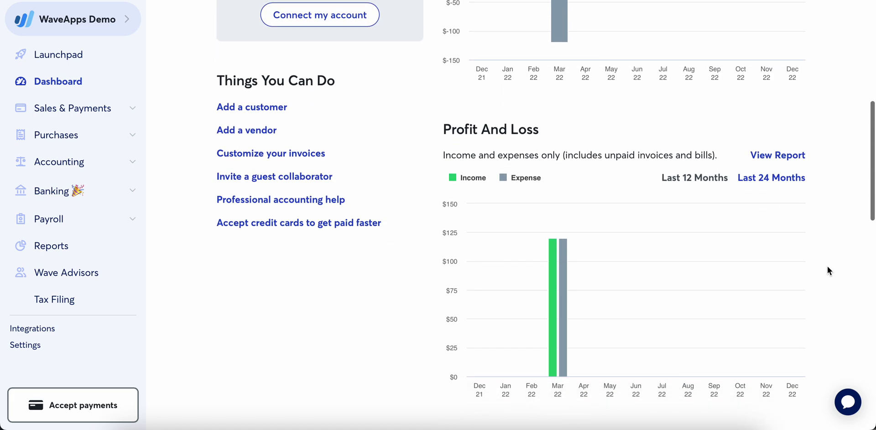
scroll(828, 269, "down", 7)
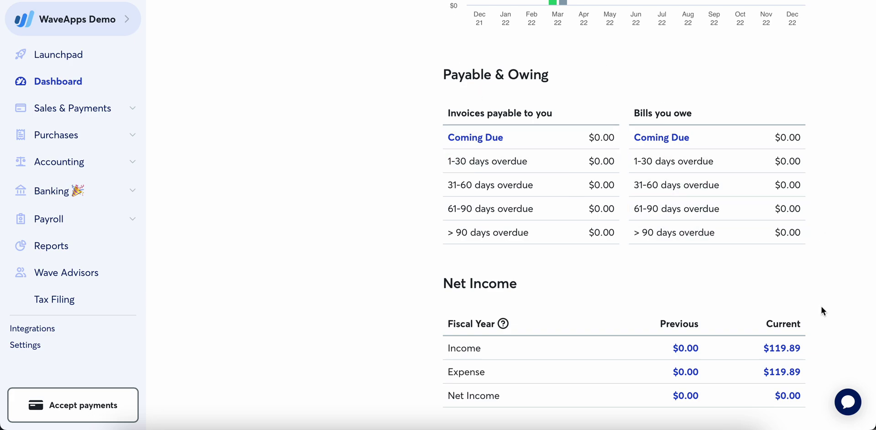
scroll(822, 311, "down", 1)
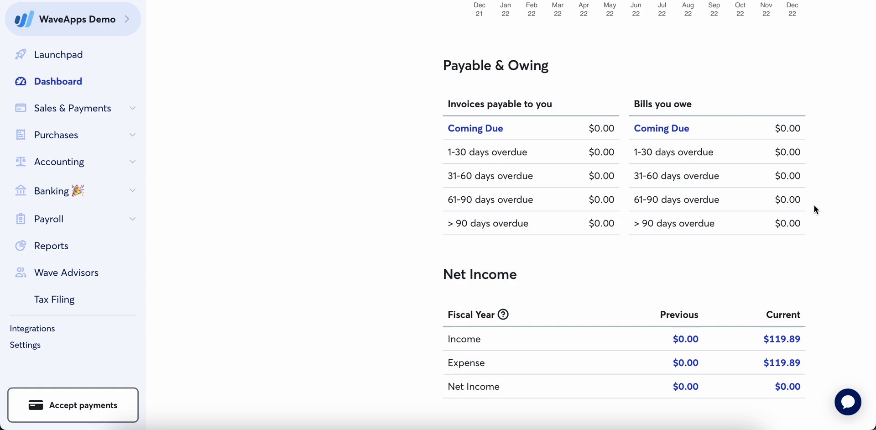
scroll(819, 235, "down", 3)
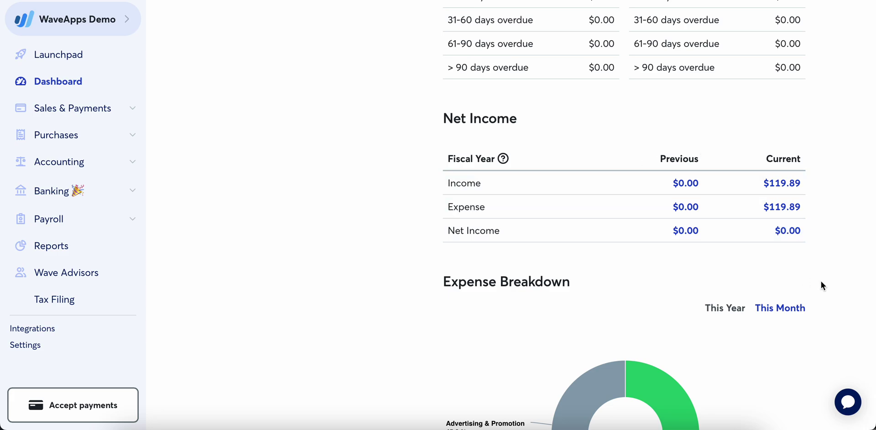
scroll(821, 281, "down", 3)
scroll(820, 281, "down", 1)
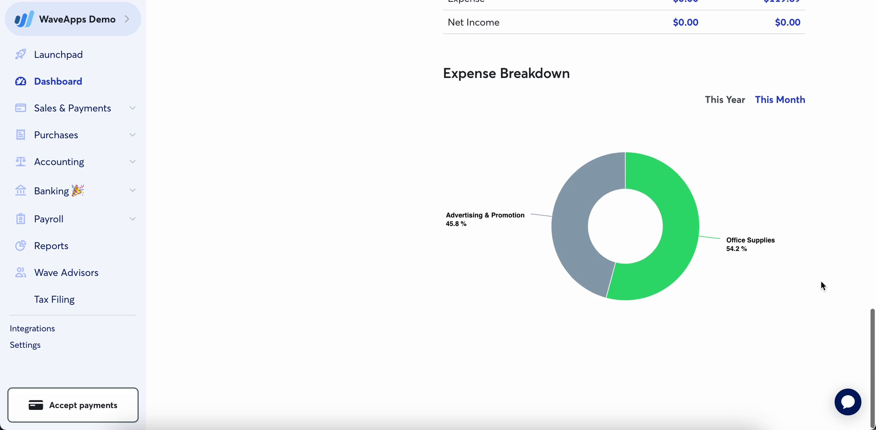
scroll(789, 308, "down", 1)
mouse_move(635, 274)
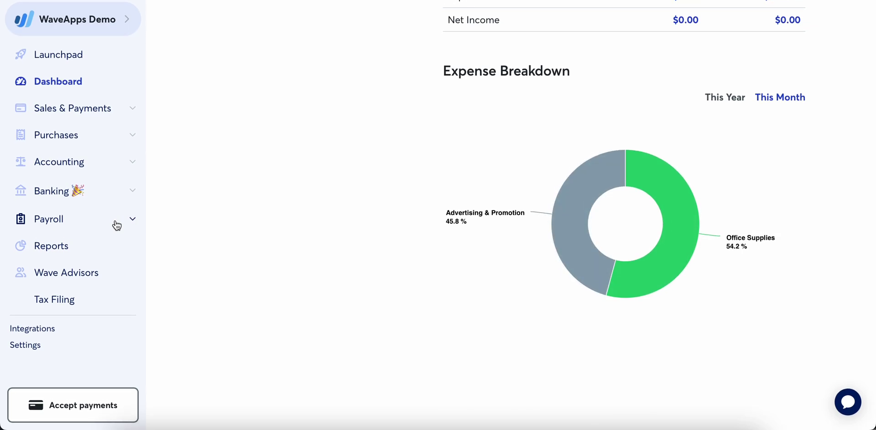
- From Launchpad's Better bookkeeping, start automatic data import to reach Connected Accounts
left_click(65, 55)
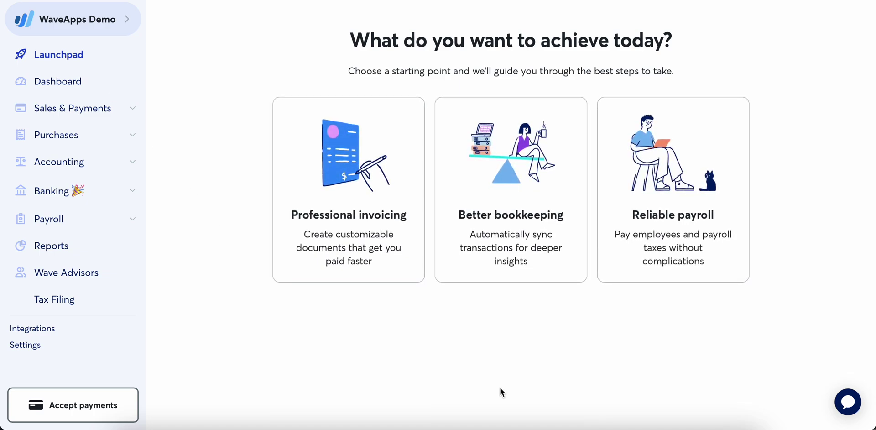
left_click(551, 221)
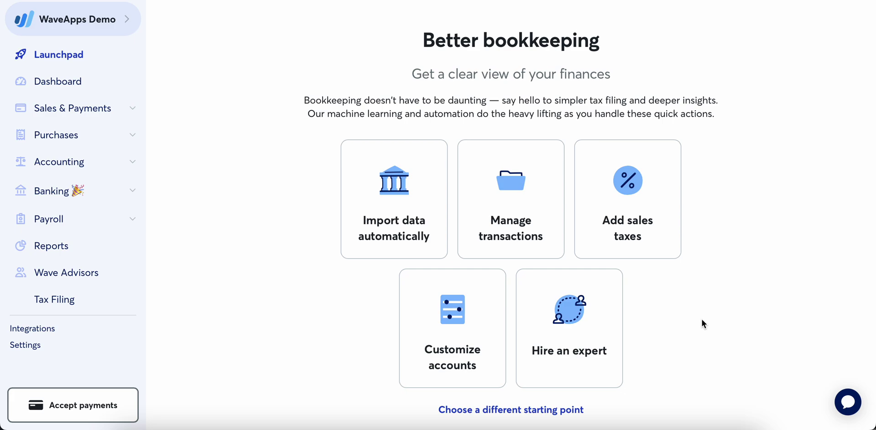
scroll(697, 316, "down", 1)
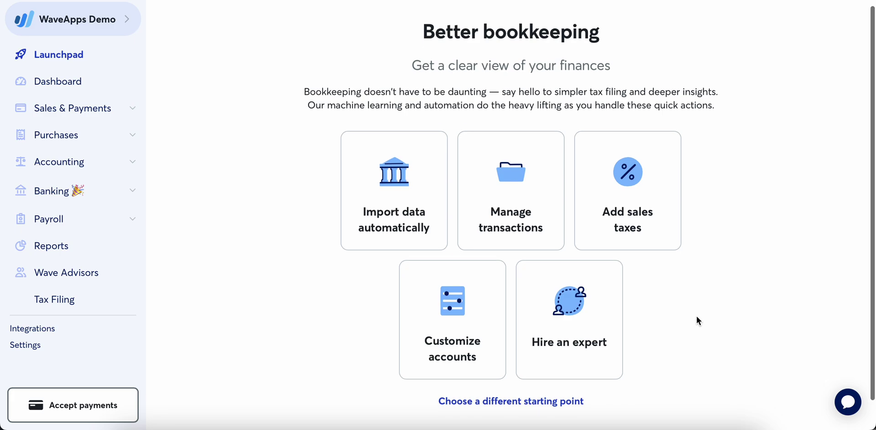
left_click(385, 199)
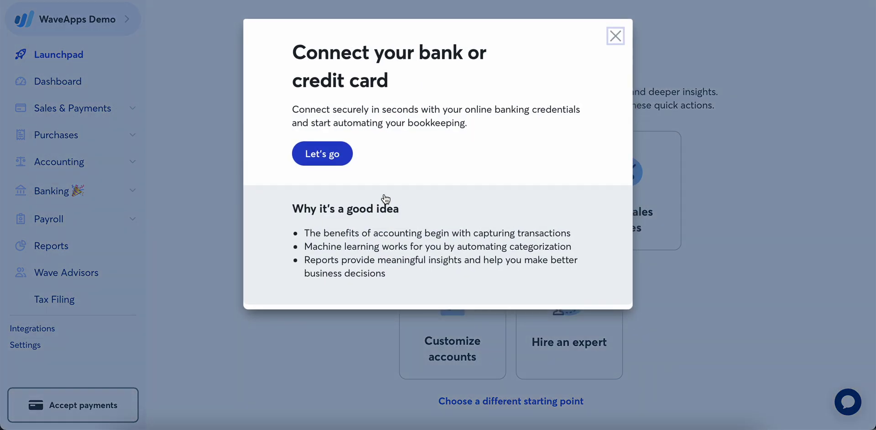
left_click(328, 156)
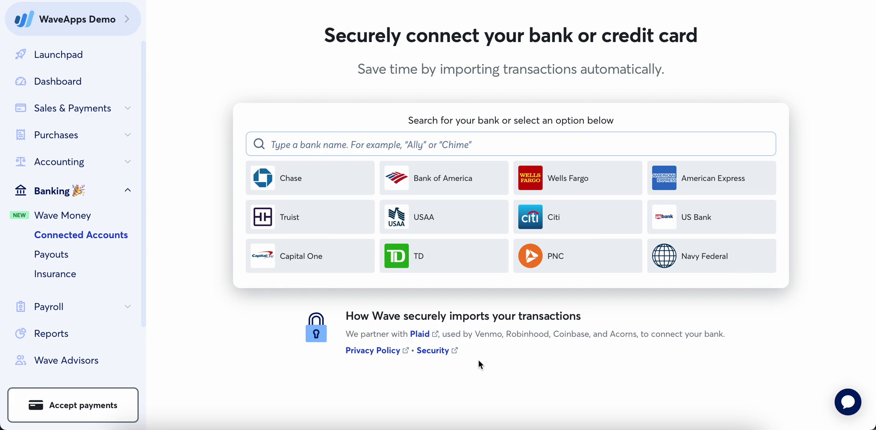
left_click(454, 152)
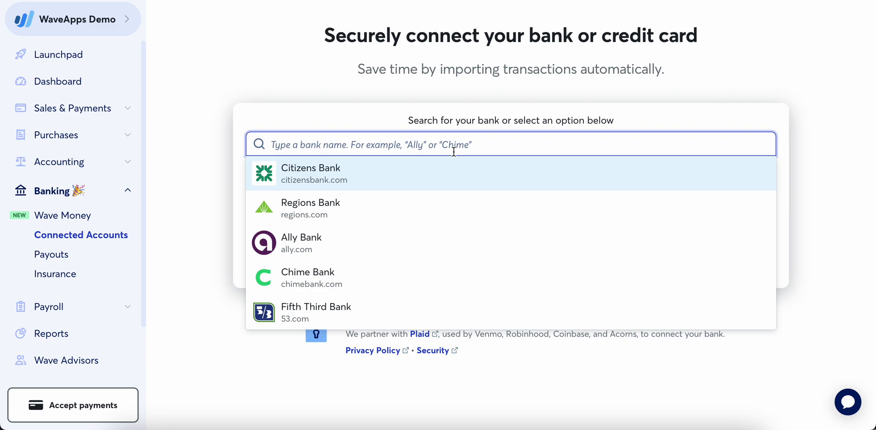
left_click(434, 169)
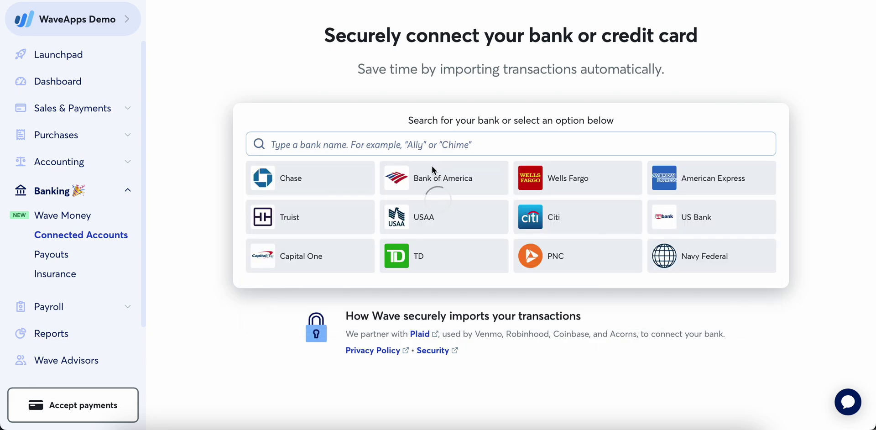
left_click(437, 359)
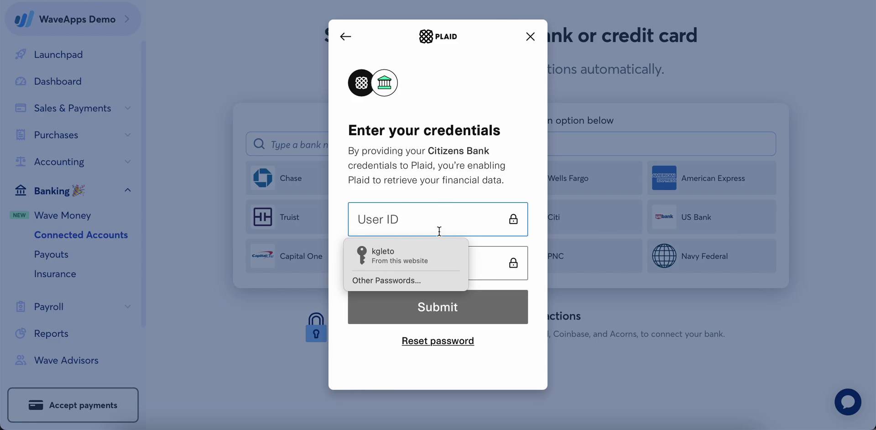
left_click(531, 39)
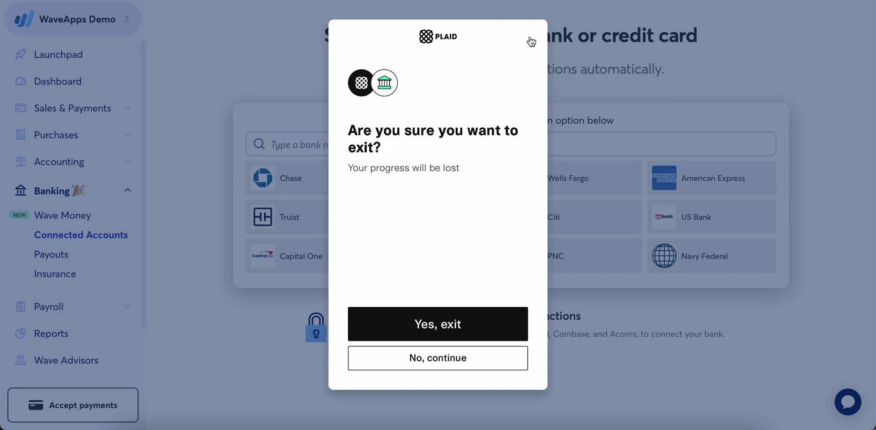
left_click(434, 338)
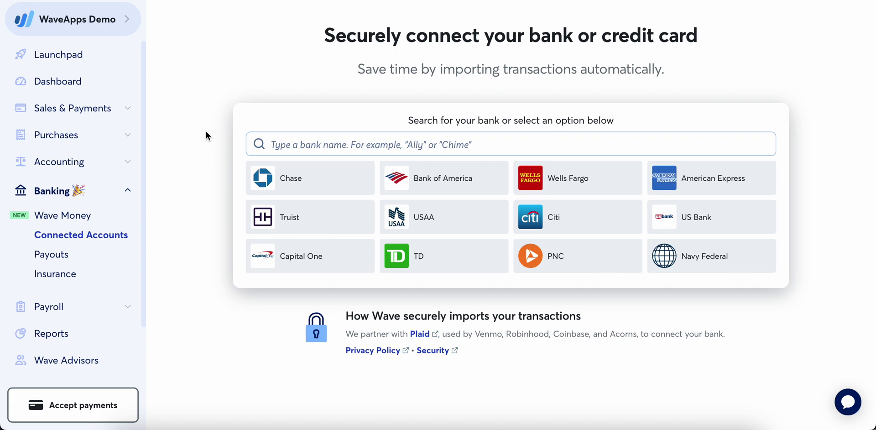
- Open Accounting Transactions and finish the 'Automatically ready for you' introduction
left_click(88, 170)
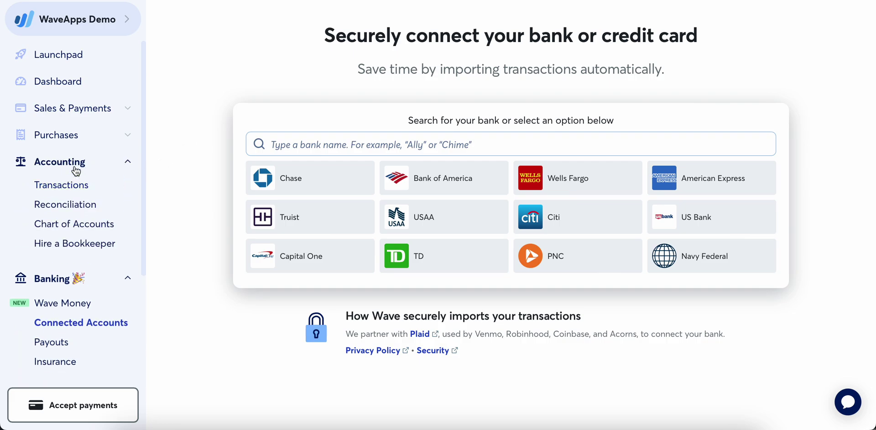
left_click(71, 185)
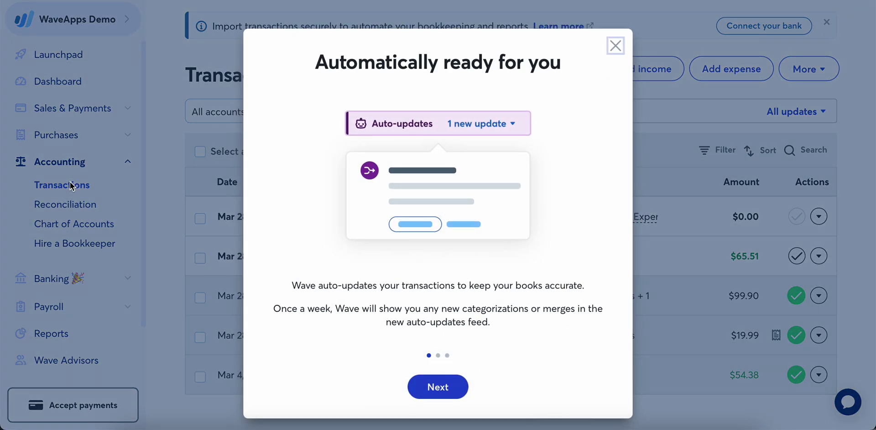
left_click(442, 398)
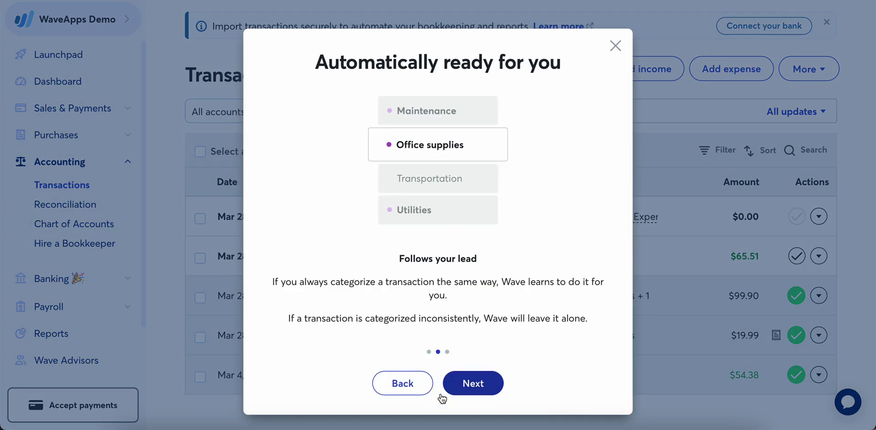
left_click(468, 387)
left_click(488, 392)
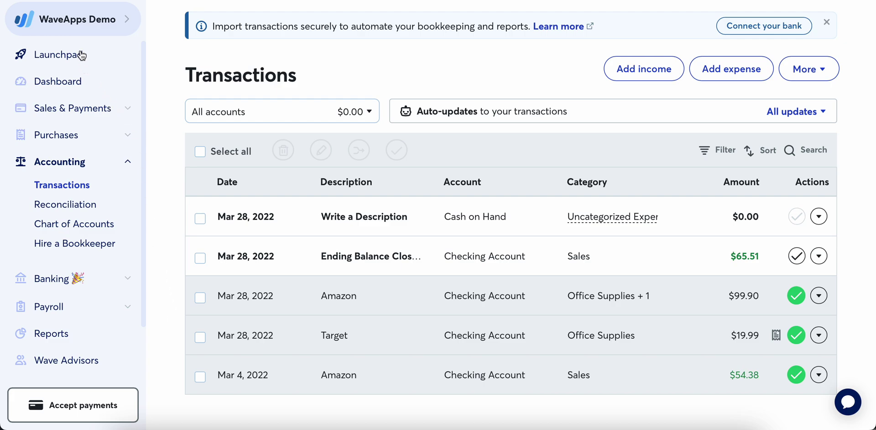
- Open the Dashboard and browse the Sales & Payments, Purchases and Accounting sidebar sections
left_click(65, 81)
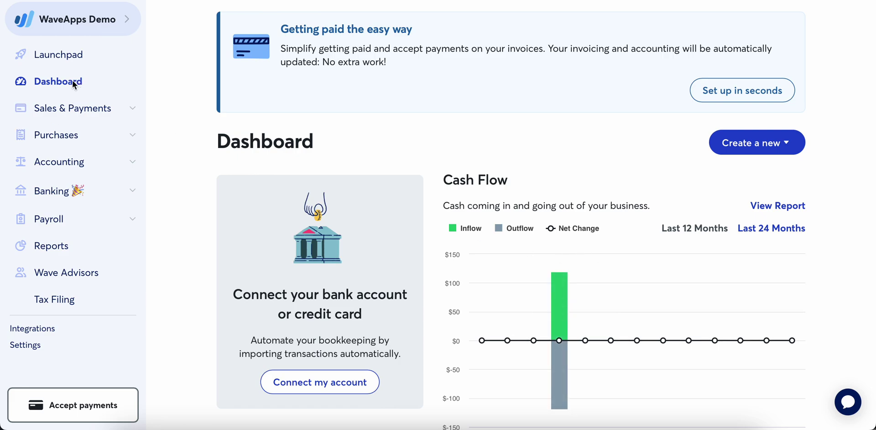
left_click(90, 111)
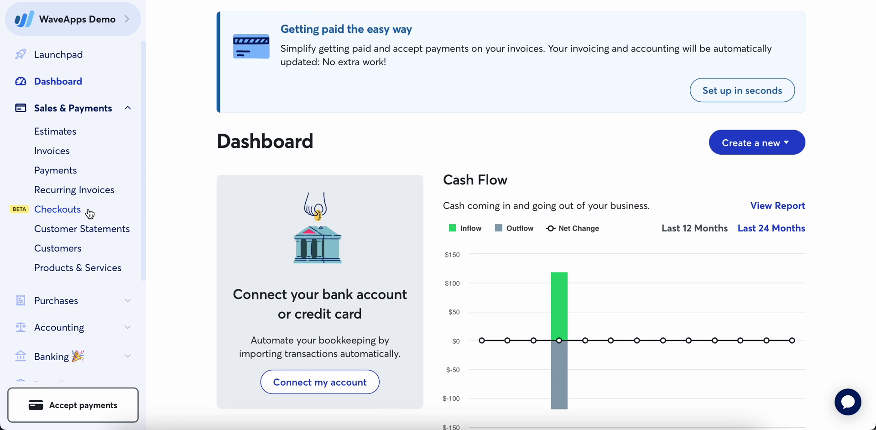
left_click(106, 109)
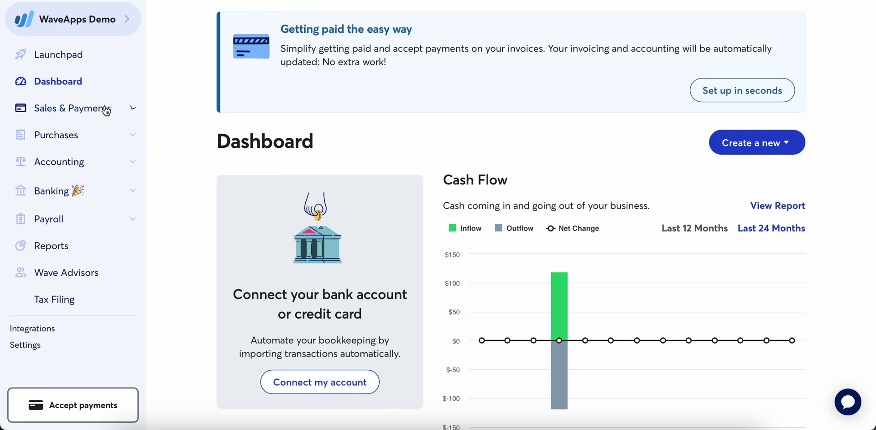
left_click(91, 140)
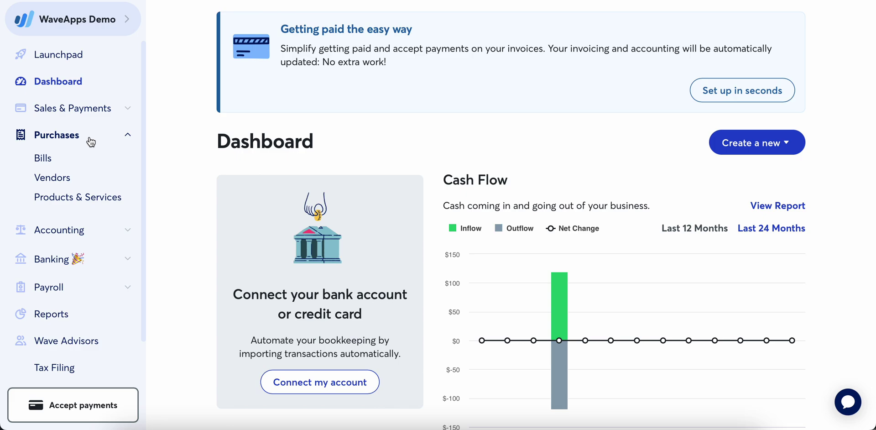
left_click(89, 140)
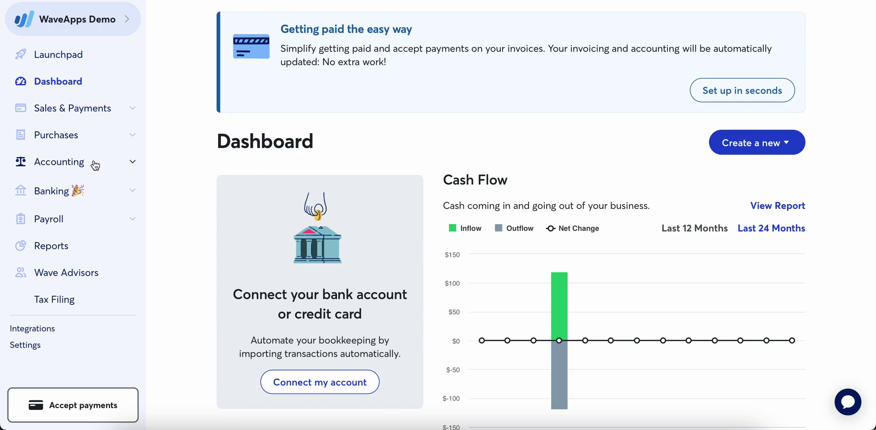
left_click(97, 169)
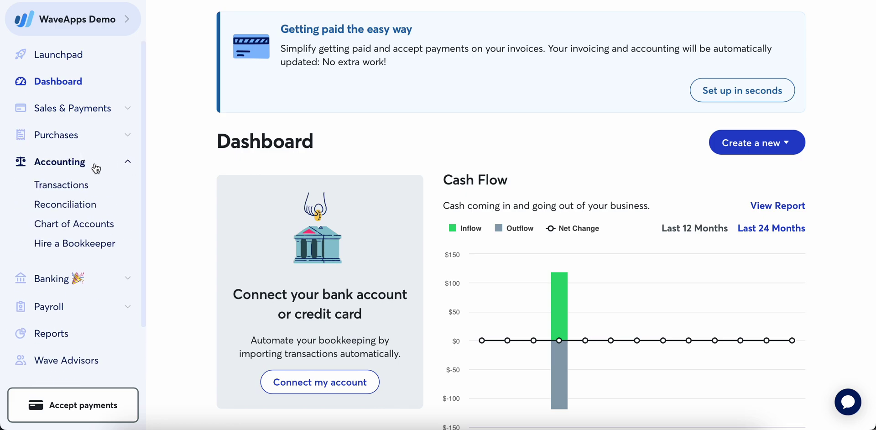
- Look over the Write a Description and Mar 4, 2022 Amazon transactions, then open Reconciliation
left_click(72, 185)
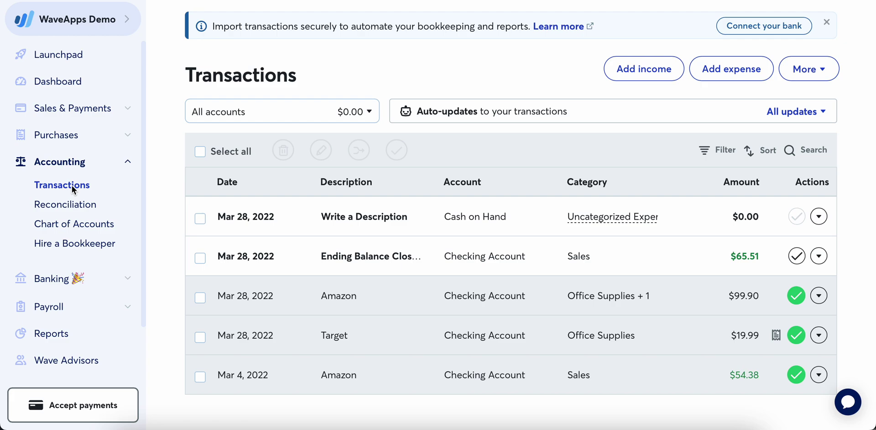
left_click(310, 233)
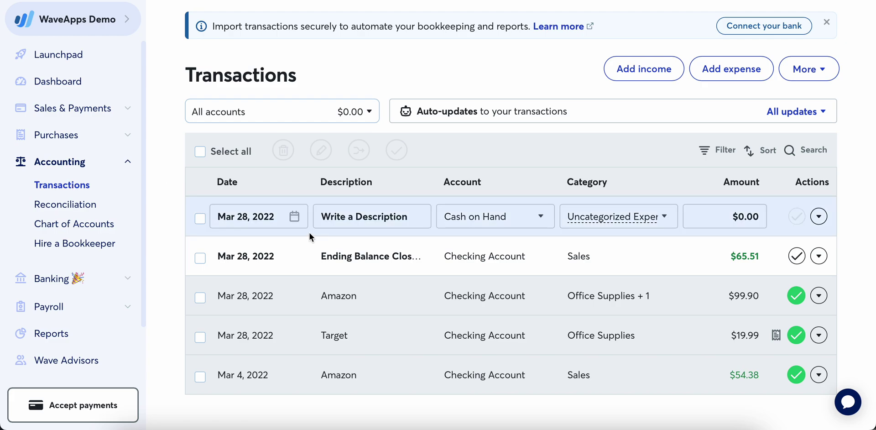
left_click(383, 374)
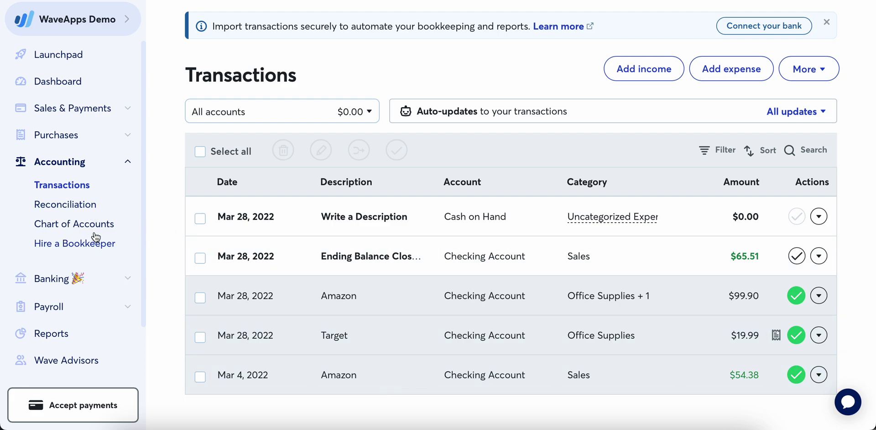
left_click(75, 204)
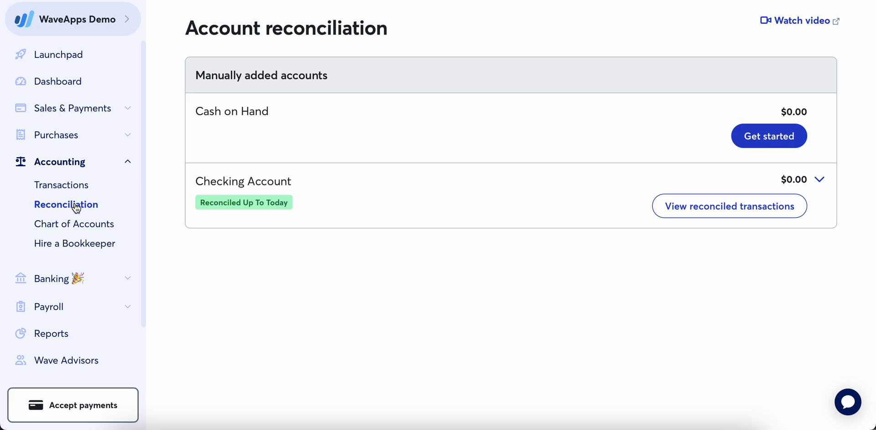
- Open the Chart of Accounts on its Assets tab
left_click(87, 226)
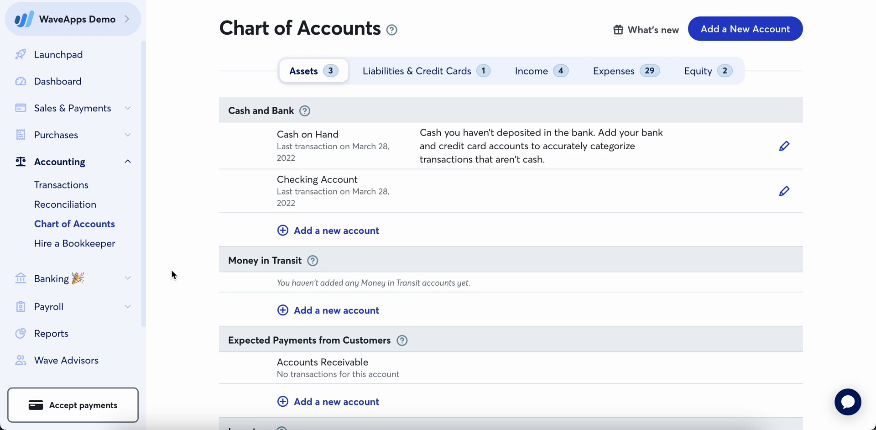
- Browse the Expenses accounts, opening Education & Training's settings and cancelling without changes
left_click(614, 77)
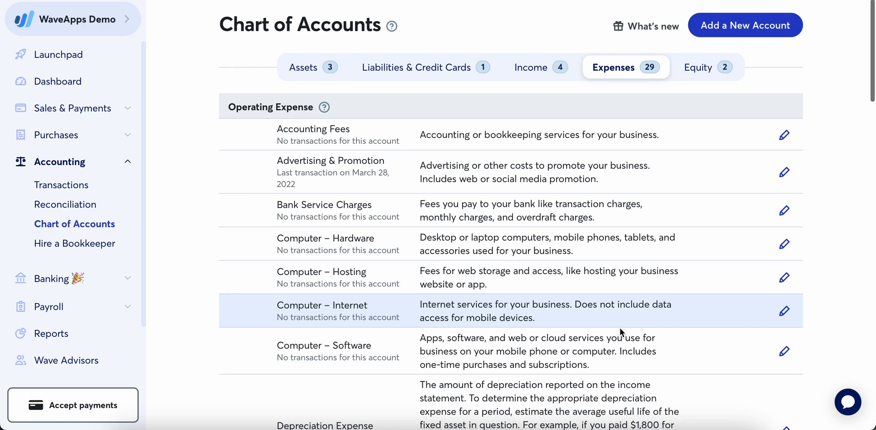
scroll(620, 327, "down", 7)
scroll(620, 327, "down", 8)
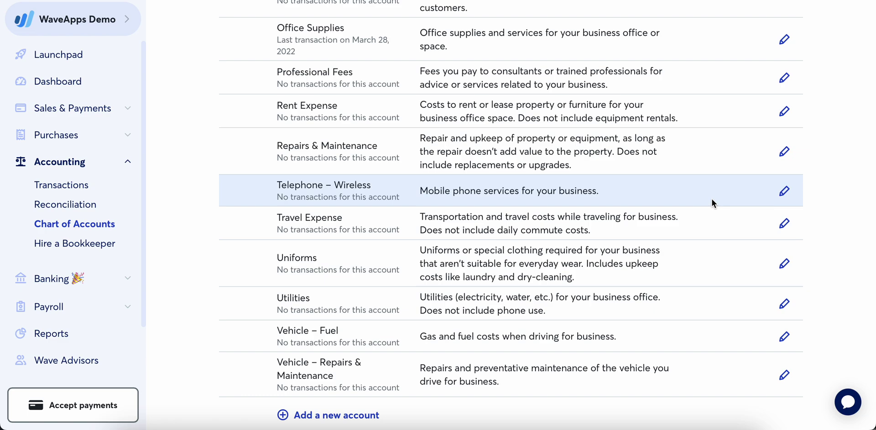
scroll(712, 200, "up", 3)
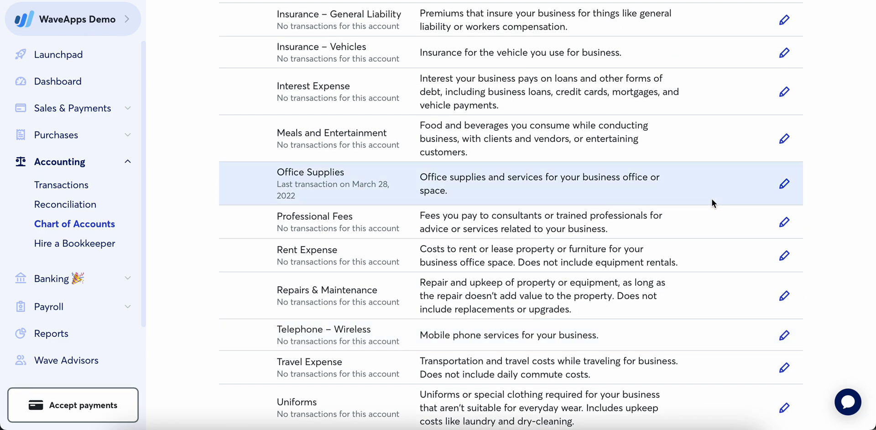
scroll(712, 199, "up", 4)
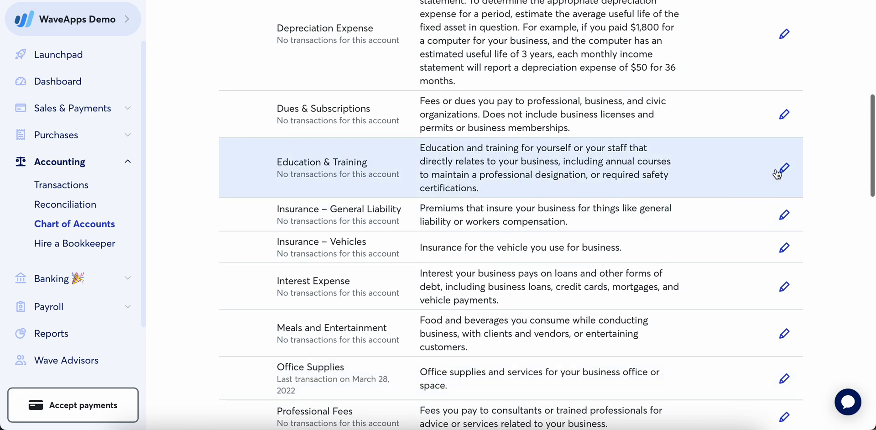
left_click(785, 169)
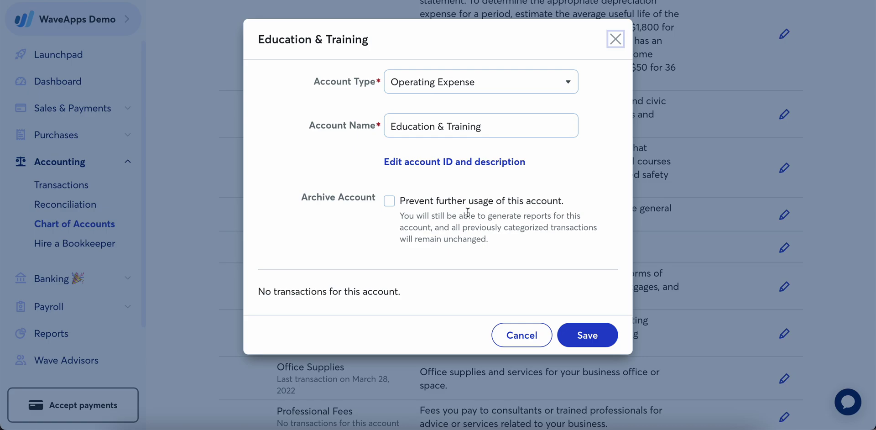
left_click(522, 336)
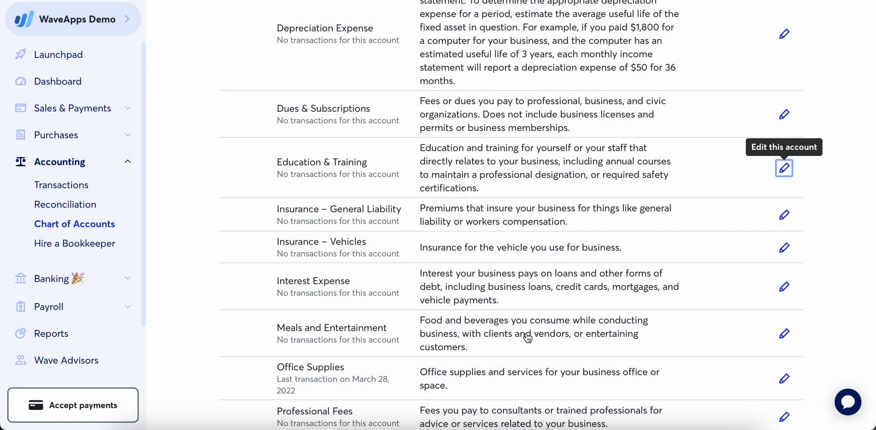
scroll(557, 197, "up", 4)
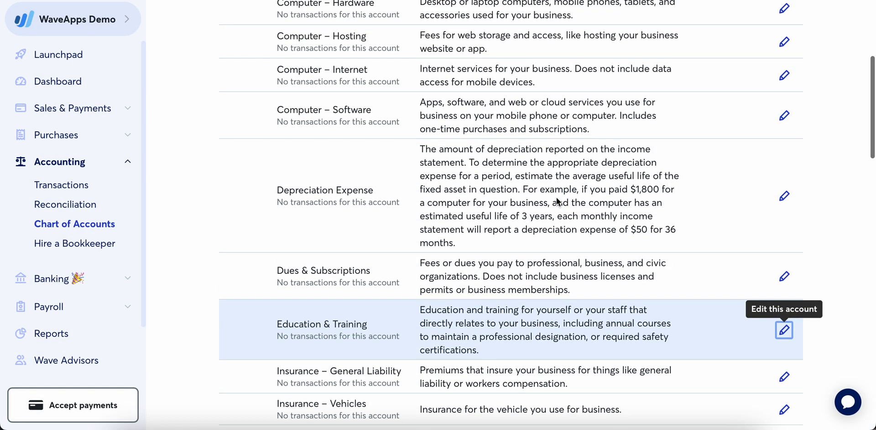
scroll(557, 196, "up", 4)
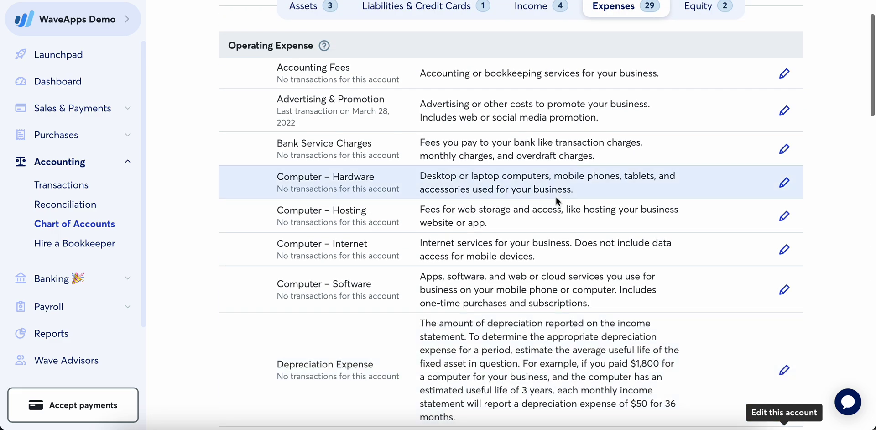
scroll(557, 197, "up", 1)
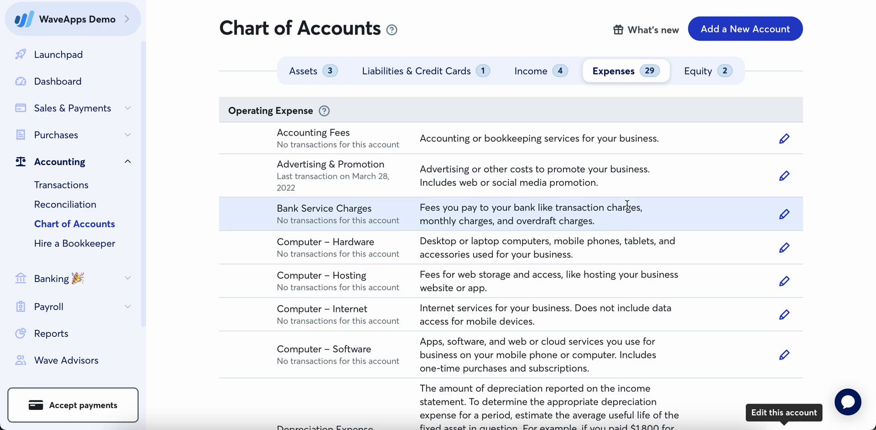
scroll(627, 206, "down", 15)
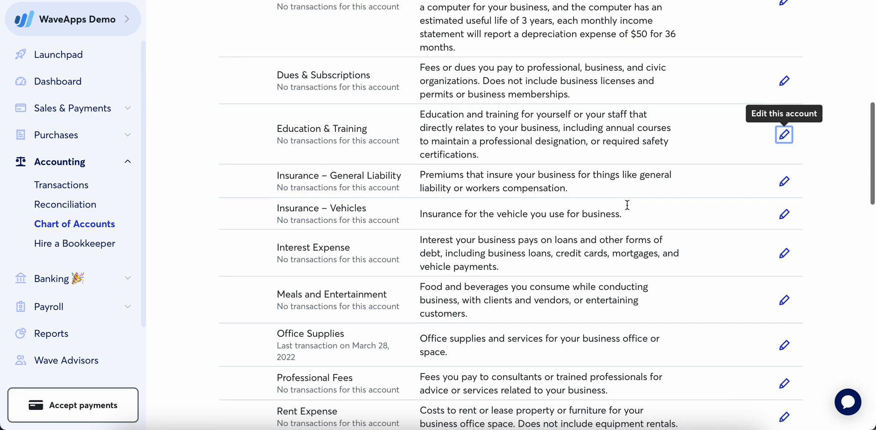
scroll(627, 206, "down", 13)
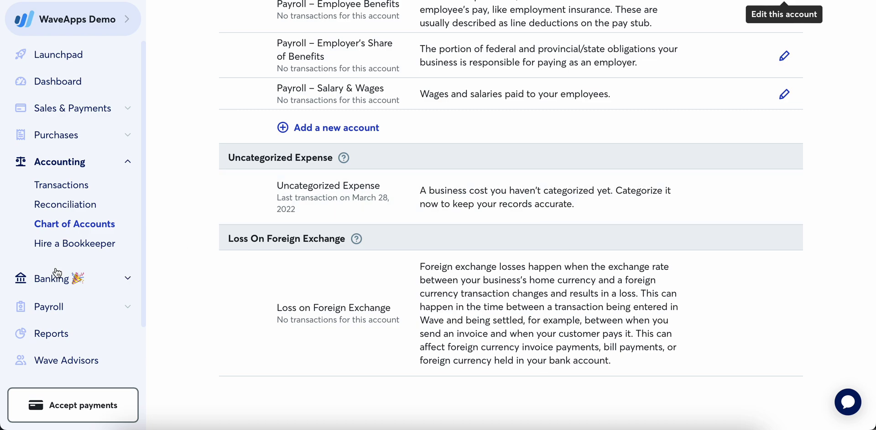
- Open the Welcome to Wave Advisors page and scroll through its expert-hiring information
left_click(101, 244)
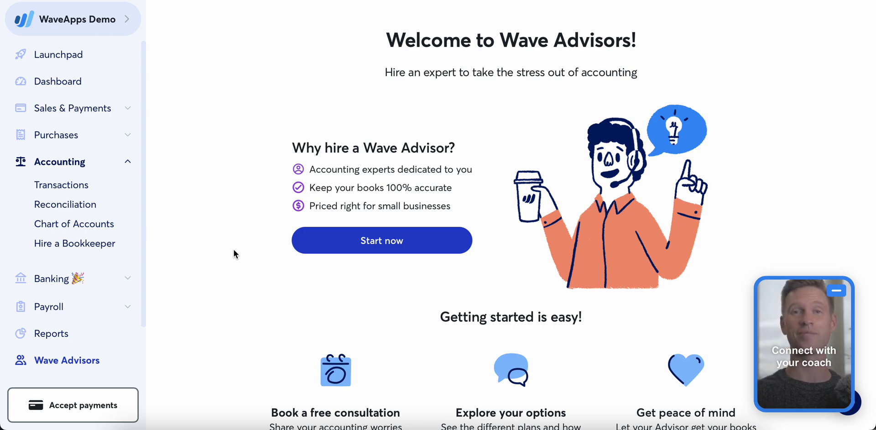
scroll(234, 250, "down", 3)
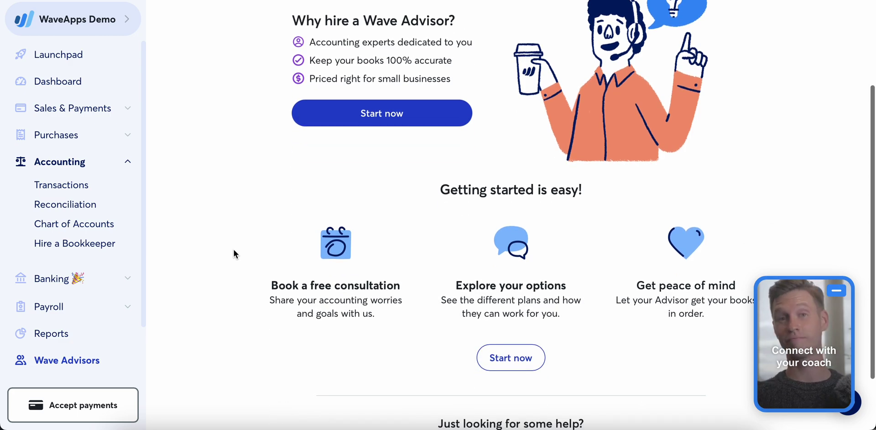
scroll(229, 199, "down", 2)
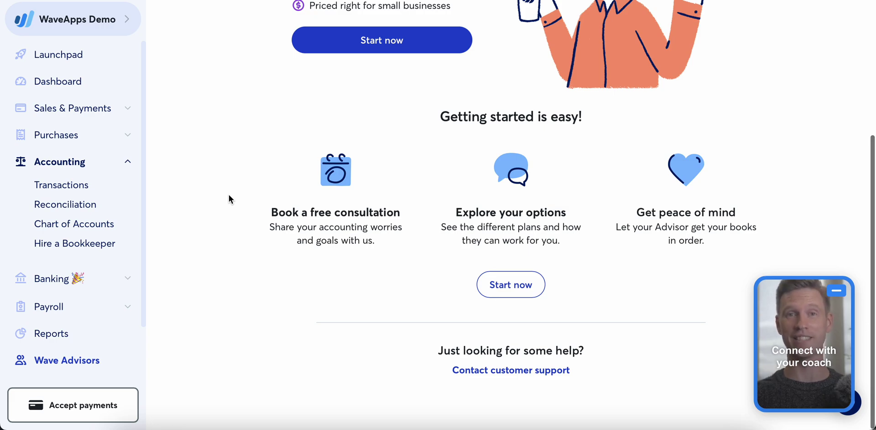
scroll(229, 199, "up", 3)
scroll(229, 199, "up", 2)
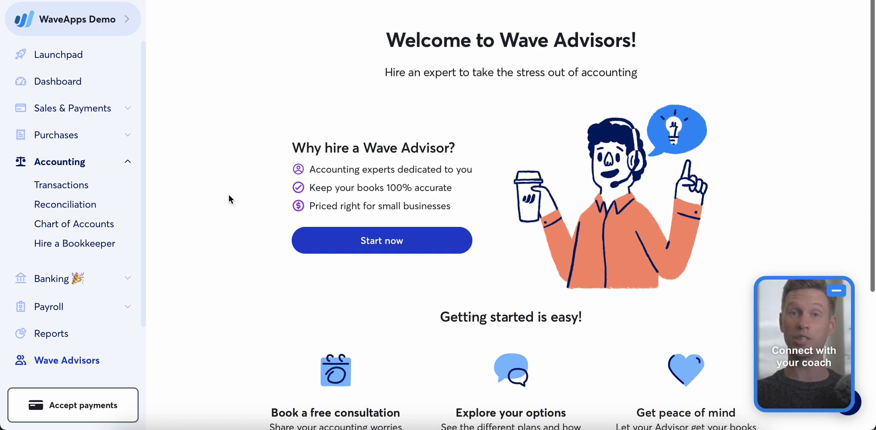
left_click(124, 278)
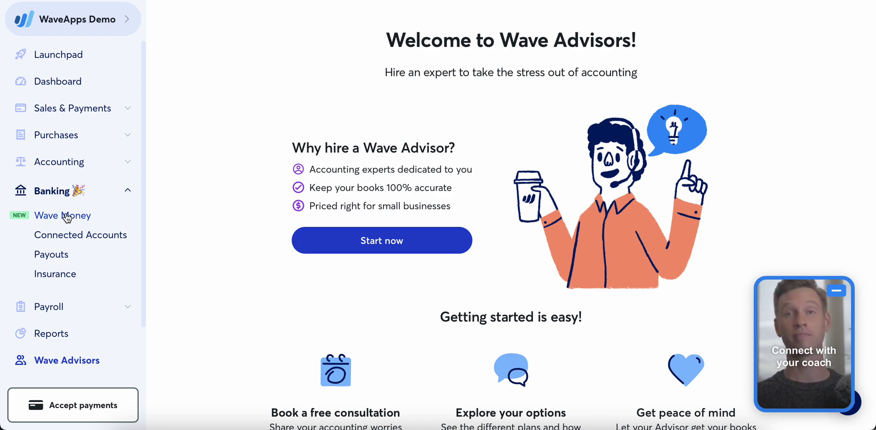
- Open Banking › Connected Accounts to connect a bank via Plaid
left_click(84, 239)
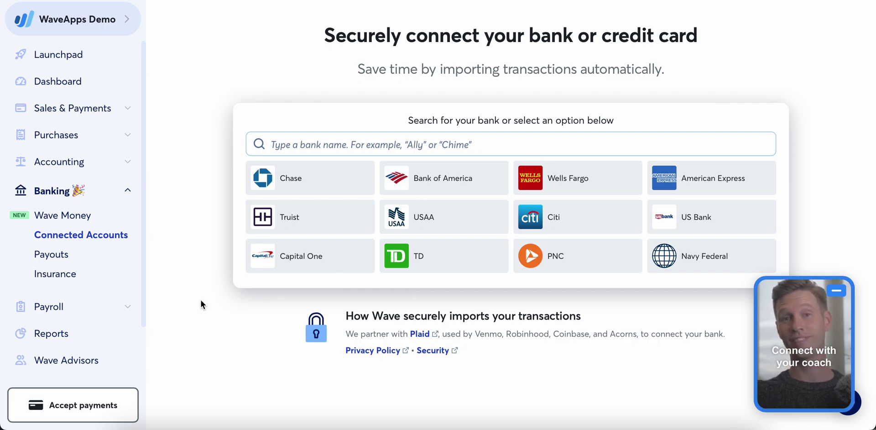
- Open Payouts and scroll through the page on card, ACH and Apple Pay invoice payments
left_click(61, 257)
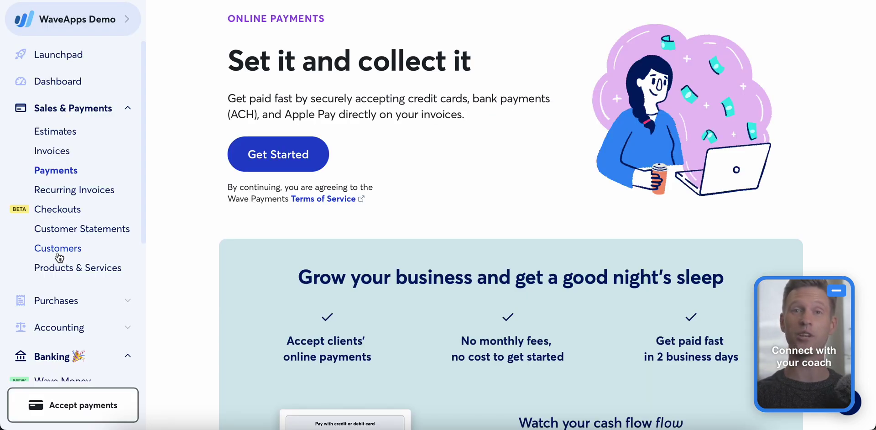
scroll(66, 226, "down", 2)
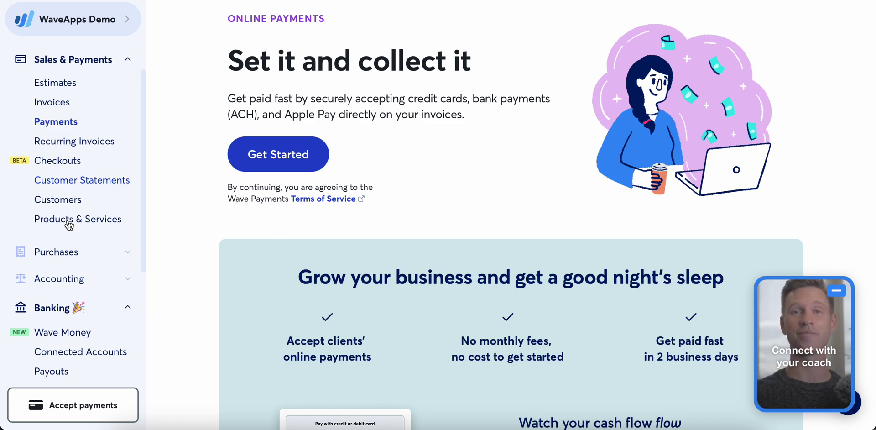
scroll(68, 225, "down", 3)
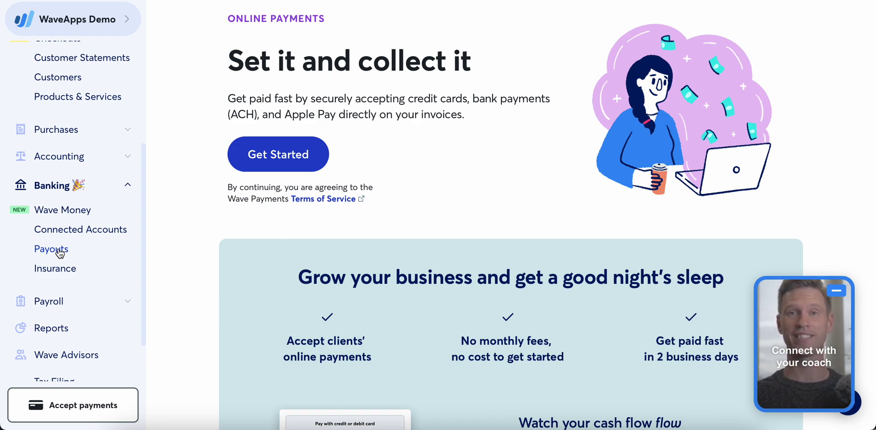
- Open the Insurance page and scroll through the Next Insurance workers' compensation offer
left_click(62, 269)
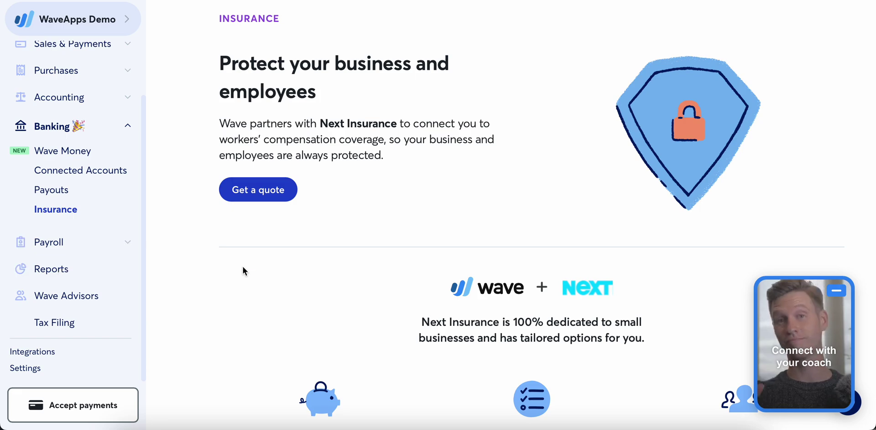
scroll(243, 268, "down", 7)
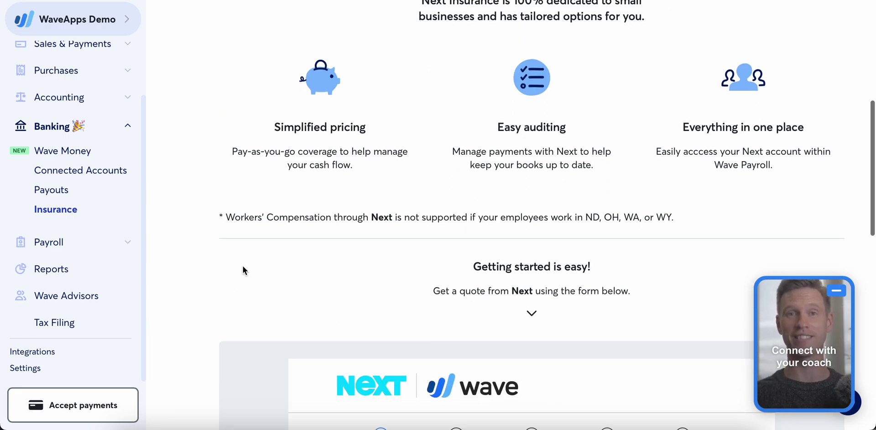
scroll(243, 266, "down", 1)
scroll(209, 253, "down", 1)
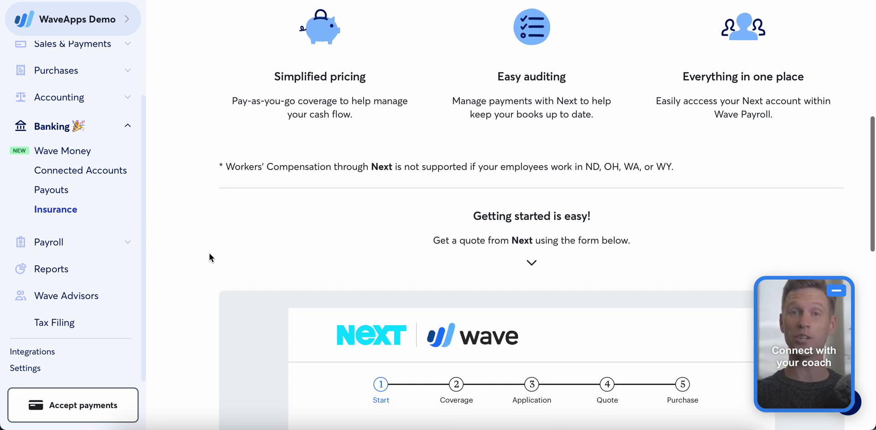
scroll(209, 253, "up", 2)
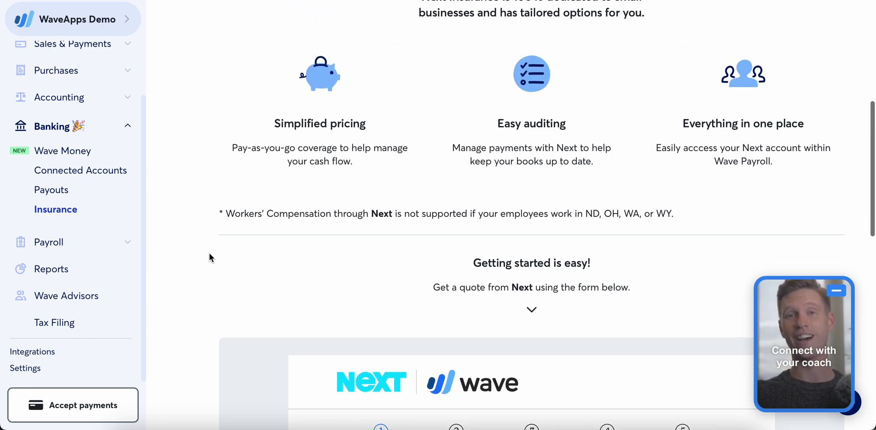
scroll(209, 254, "up", 2)
scroll(209, 254, "up", 4)
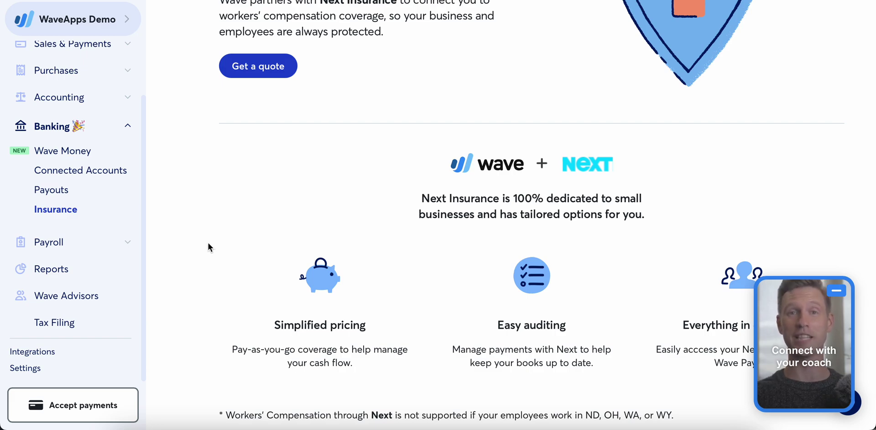
scroll(209, 246, "up", 4)
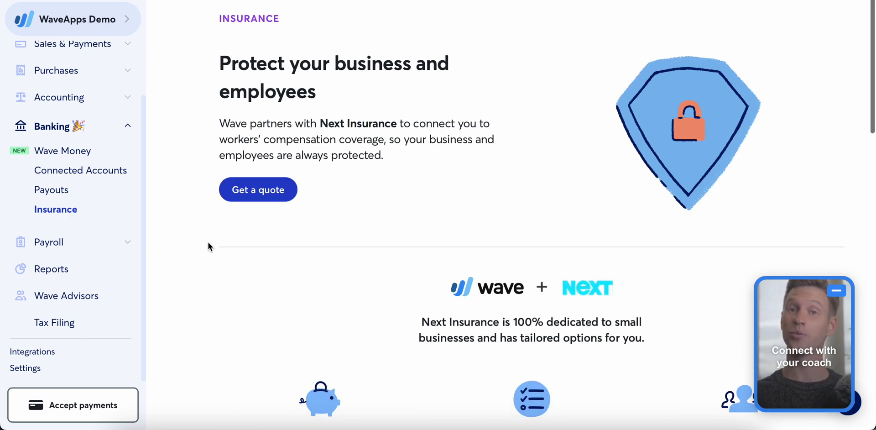
- Expand Payroll in the sidebar to view its features, then collapse it again
left_click(99, 246)
scroll(98, 246, "down", 3)
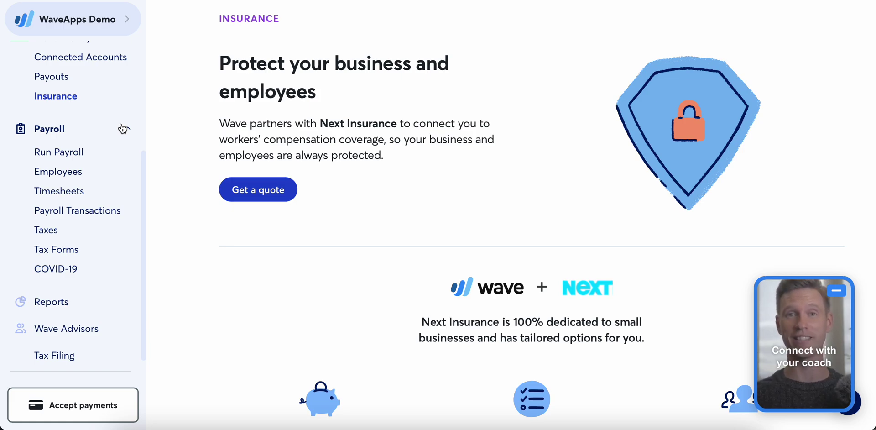
left_click(123, 129)
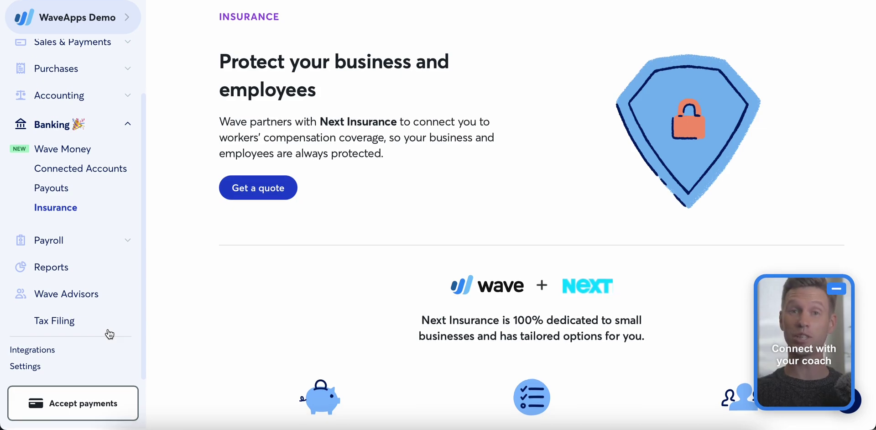
- Open Reports and scroll through the financial statements, tax, payroll, customer and vendor reports
left_click(55, 271)
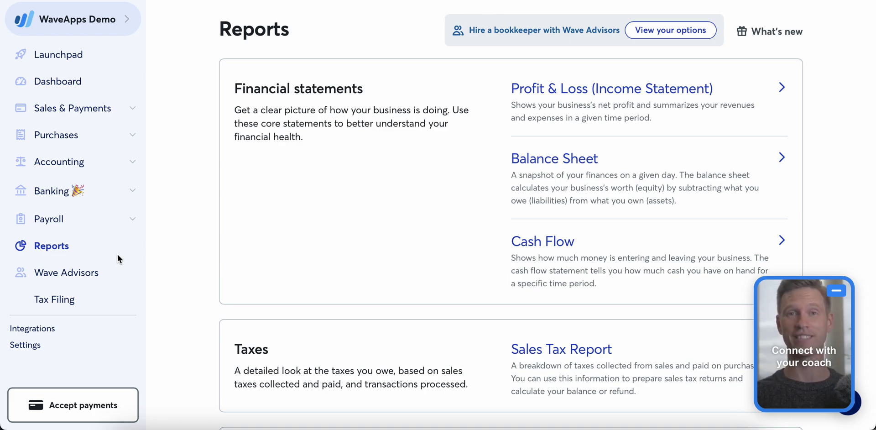
scroll(440, 237, "down", 4)
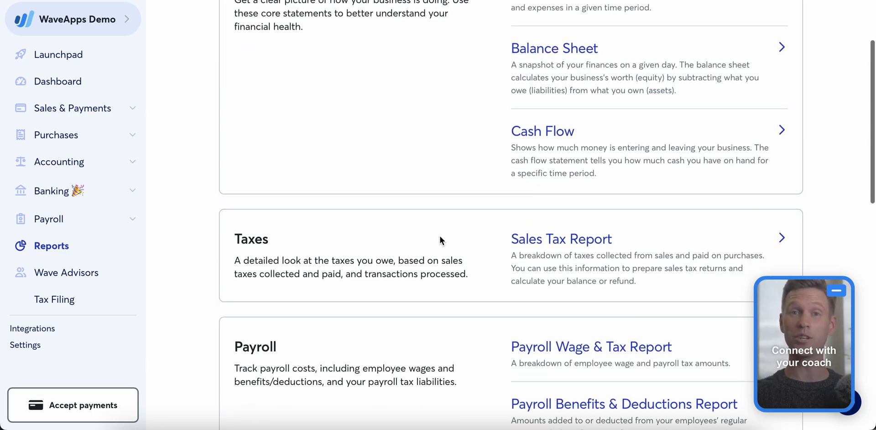
scroll(440, 237, "down", 10)
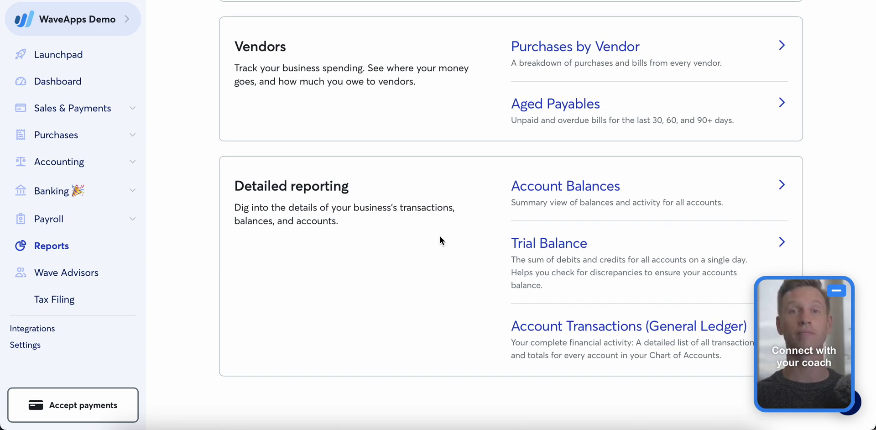
scroll(440, 237, "up", 5)
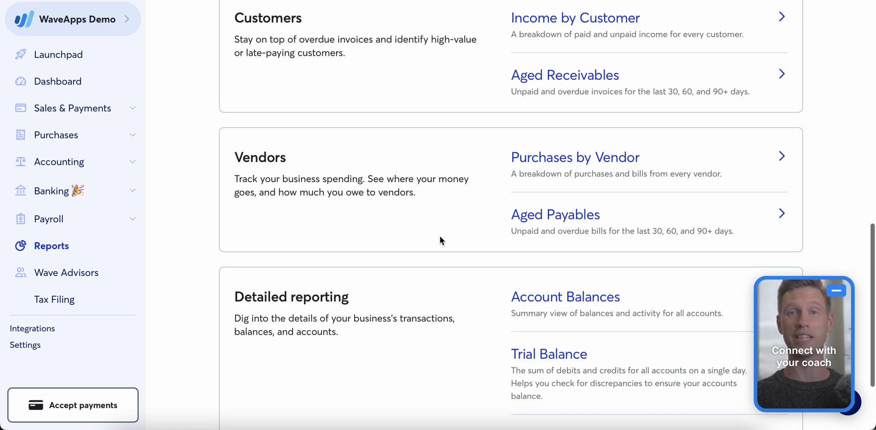
scroll(440, 237, "up", 10)
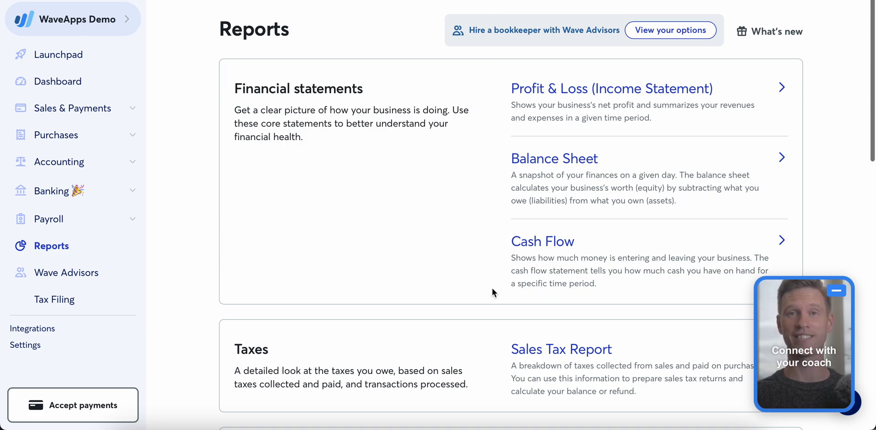
scroll(495, 265, "down", 7)
scroll(496, 266, "down", 5)
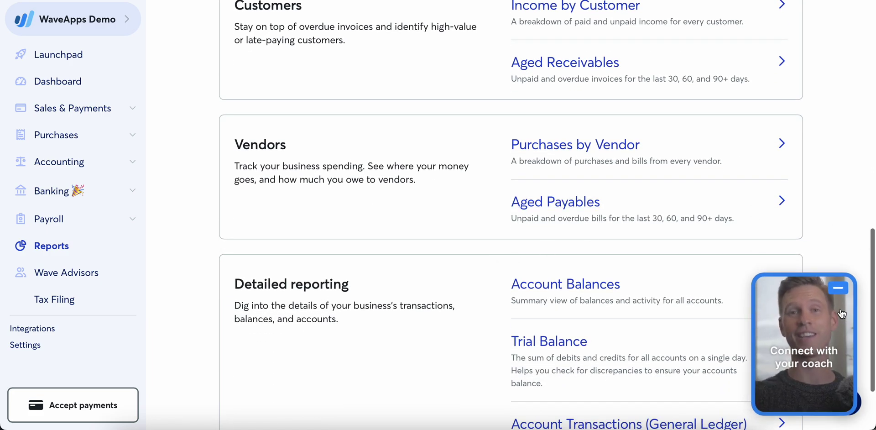
scroll(490, 226, "down", 2)
scroll(489, 225, "down", 1)
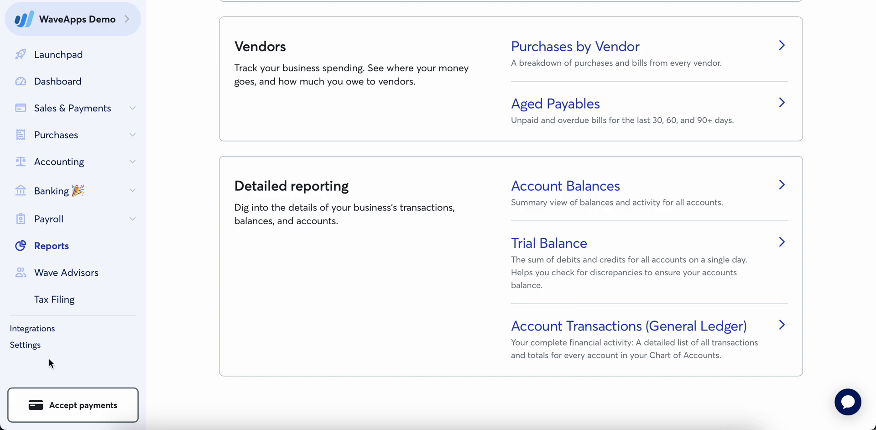
- Go to Settings › Users and review the role choices for inviting a new user
left_click(29, 346)
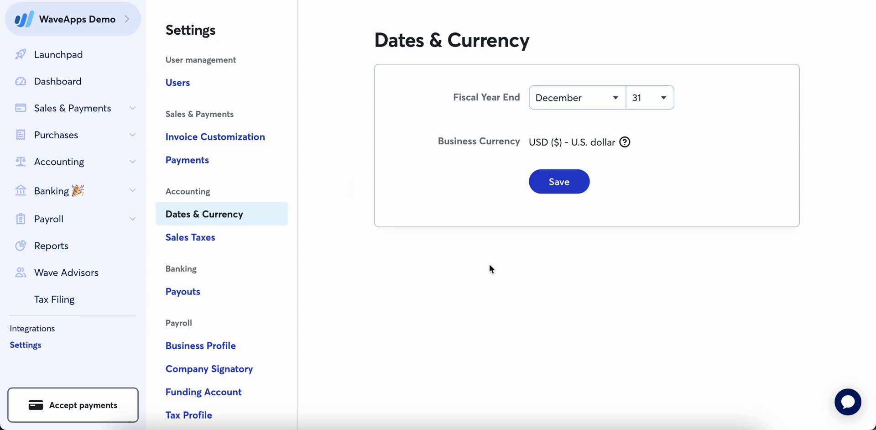
left_click(213, 84)
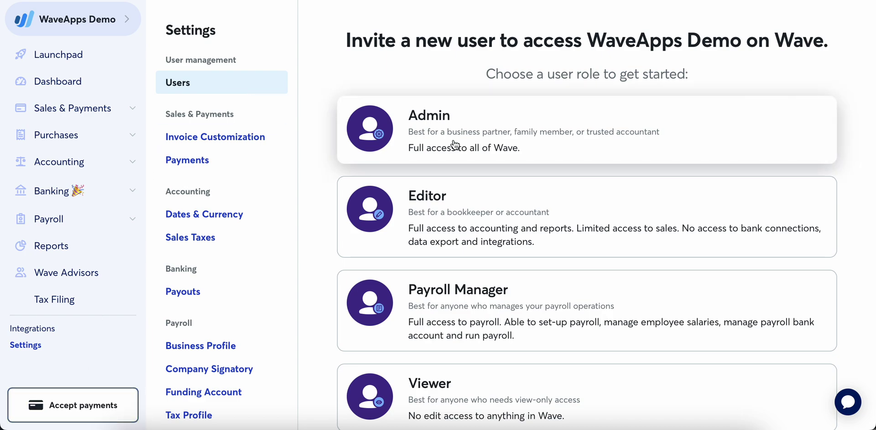
scroll(472, 134, "down", 3)
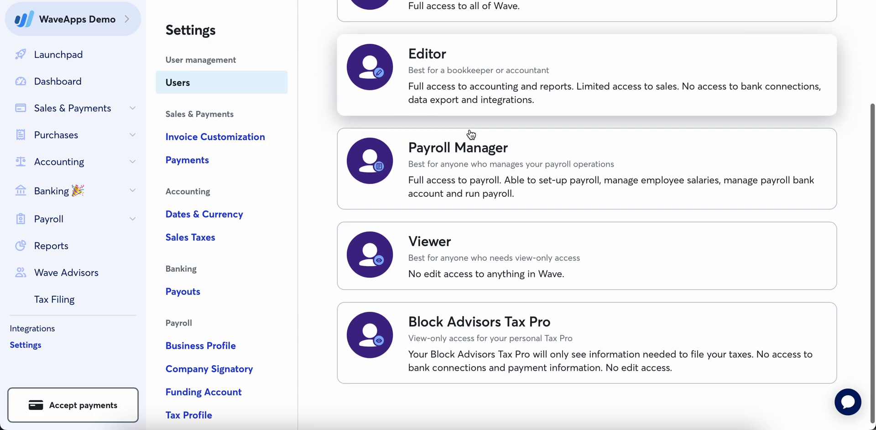
scroll(471, 134, "up", 3)
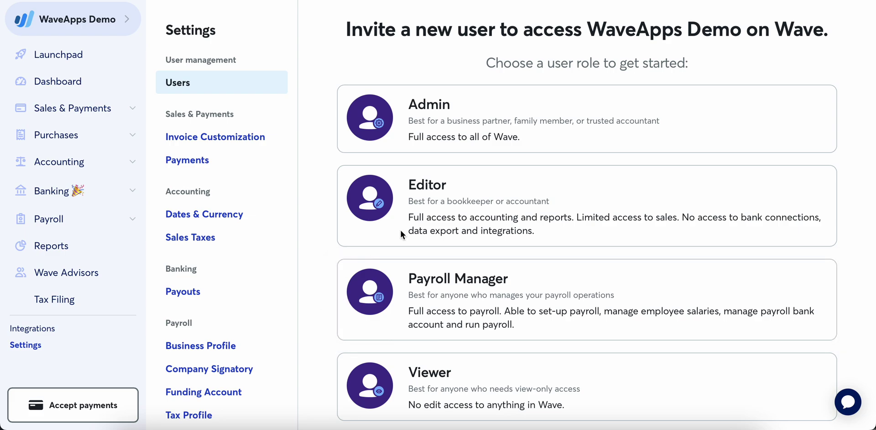
scroll(520, 368, "down", 3)
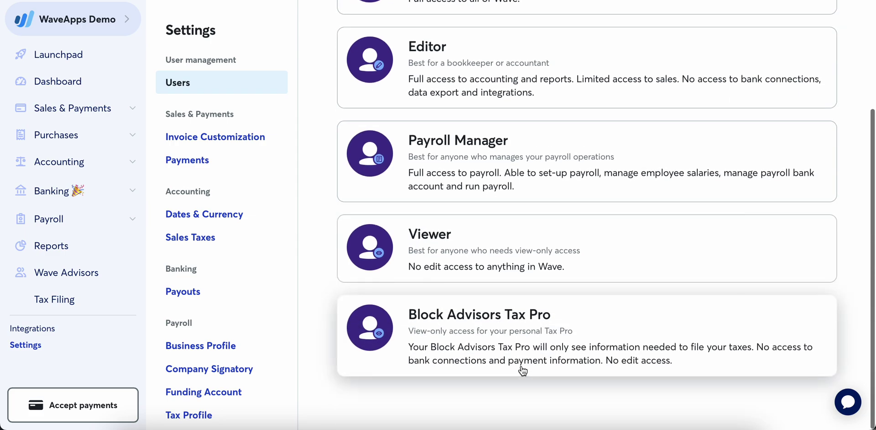
scroll(523, 370, "up", 3)
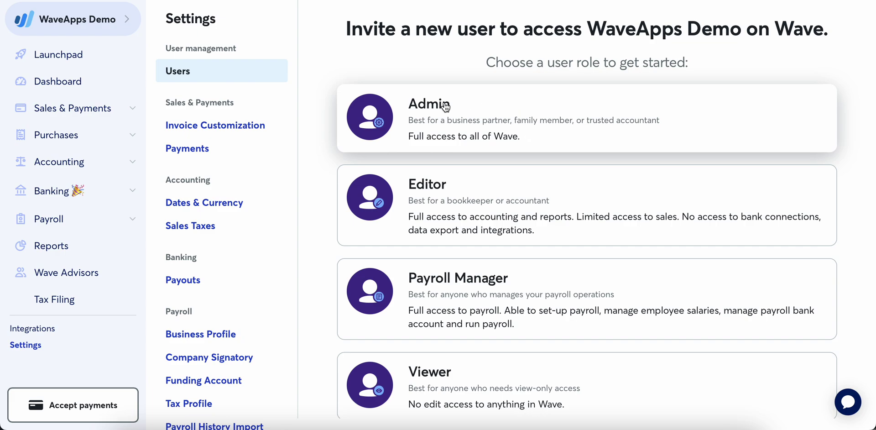
- Choose the Admin role and enter the new user's first name, last name and e-mail
left_click(465, 109)
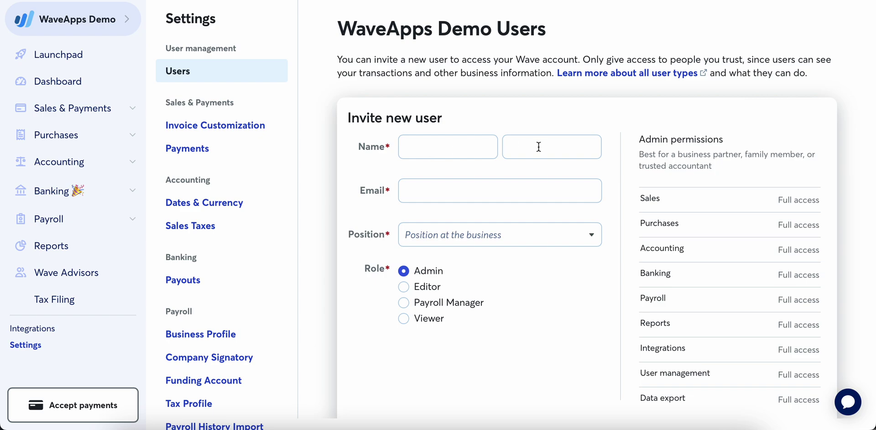
left_click(454, 149)
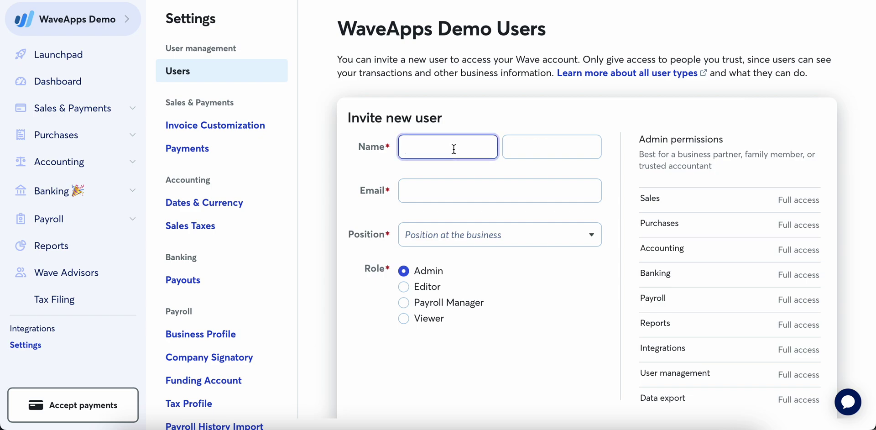
key("Tab")
key("Tab")
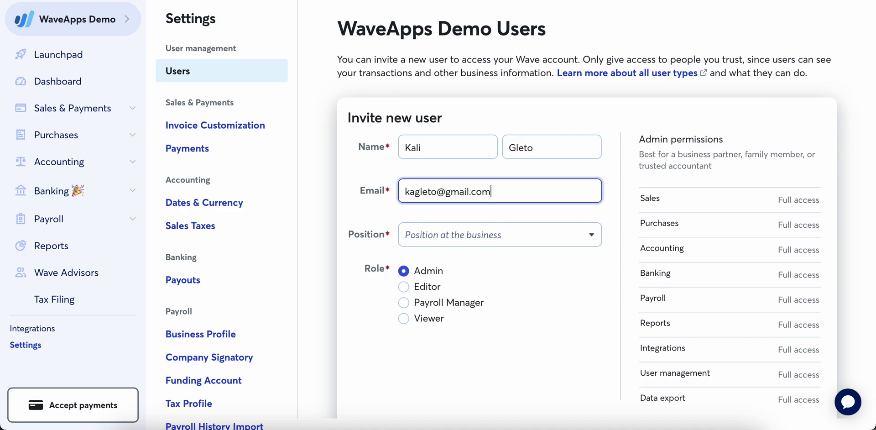
- Set the position to Accountant/Bookkeeper, then cancel the invitation without sending it
left_click(478, 236)
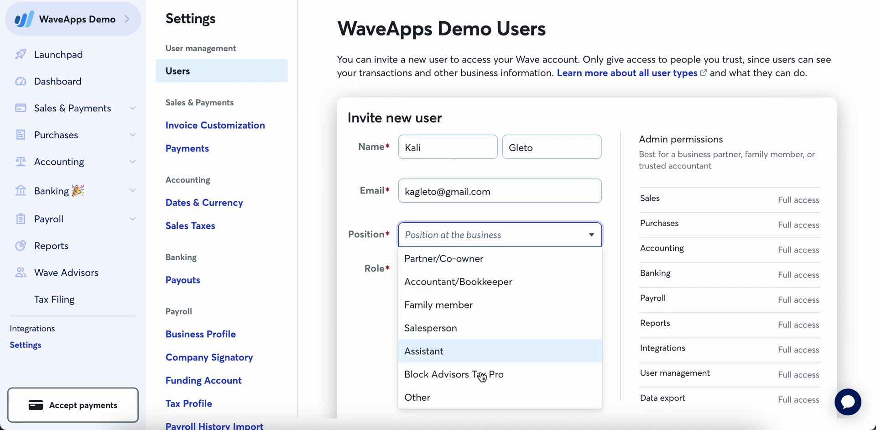
left_click(504, 284)
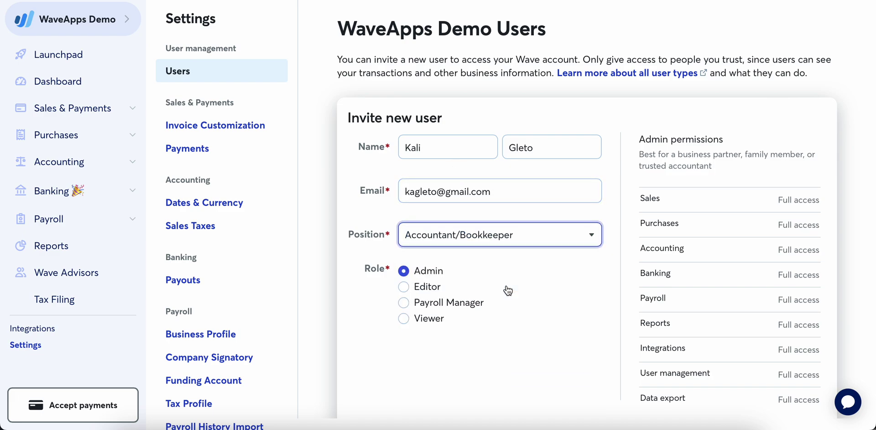
scroll(560, 330, "down", 3)
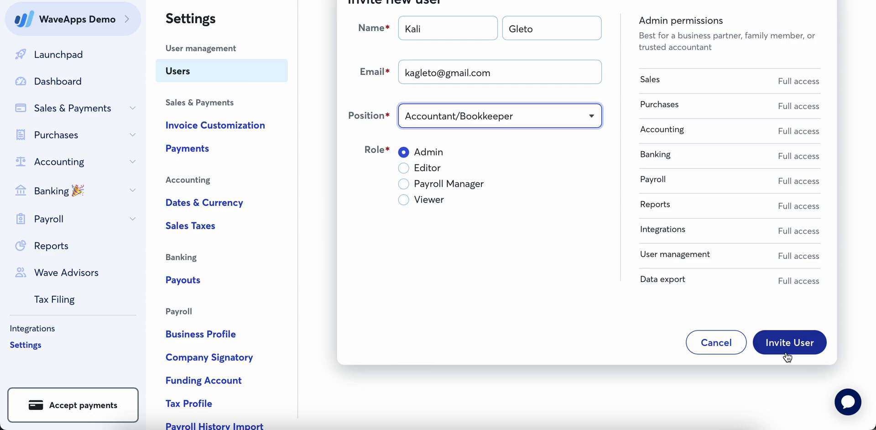
left_click(737, 348)
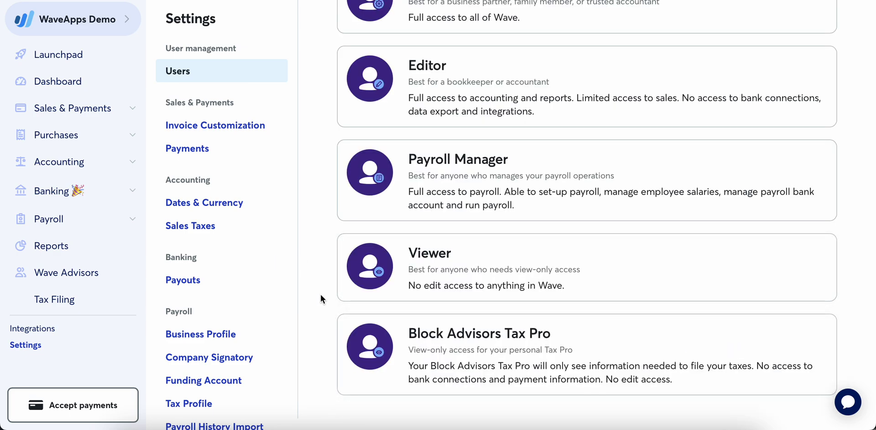
- Choose Create a new business from the WaveApps Demo business switcher
scroll(321, 294, "up", 3)
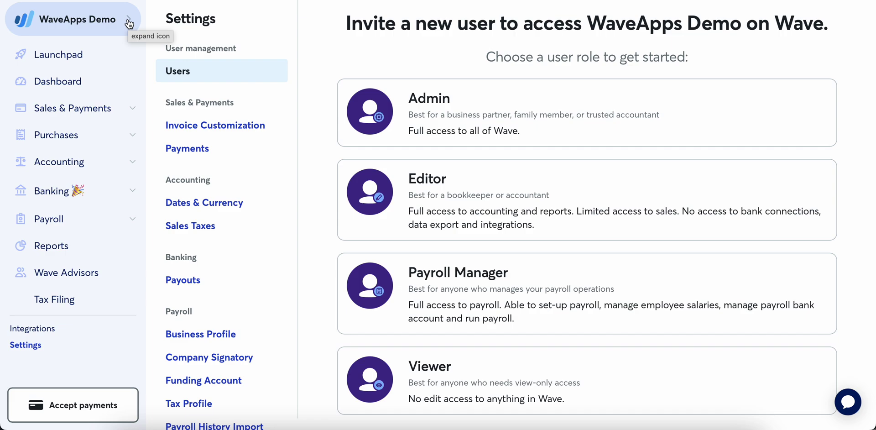
left_click(129, 24)
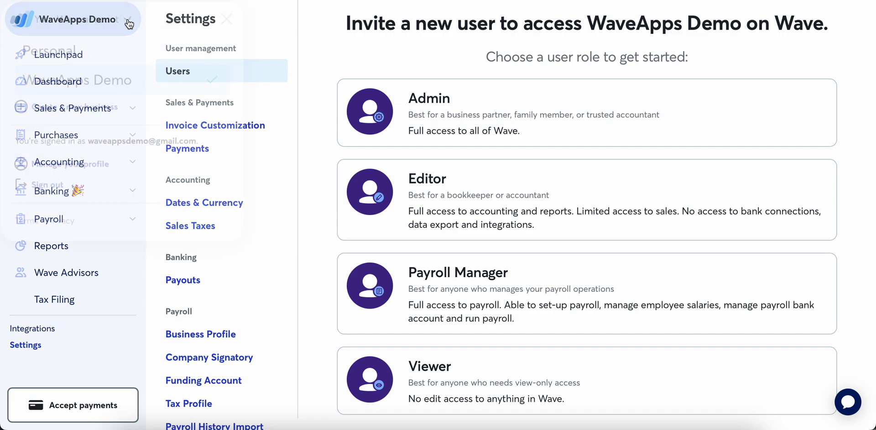
left_click(231, 19)
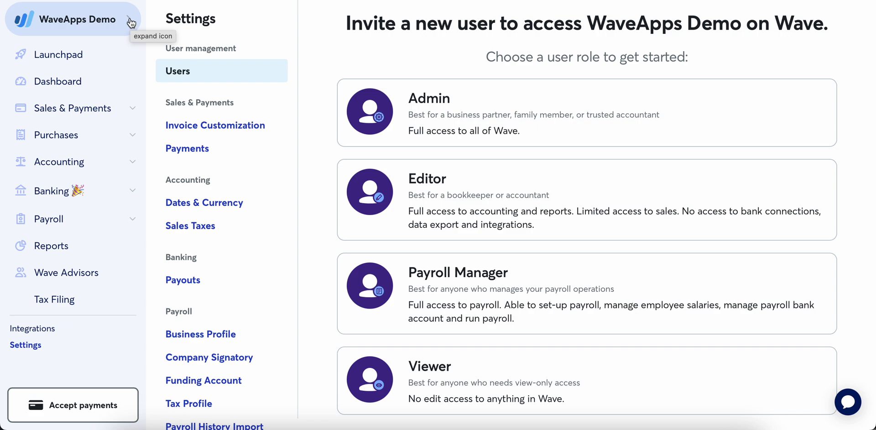
left_click(132, 23)
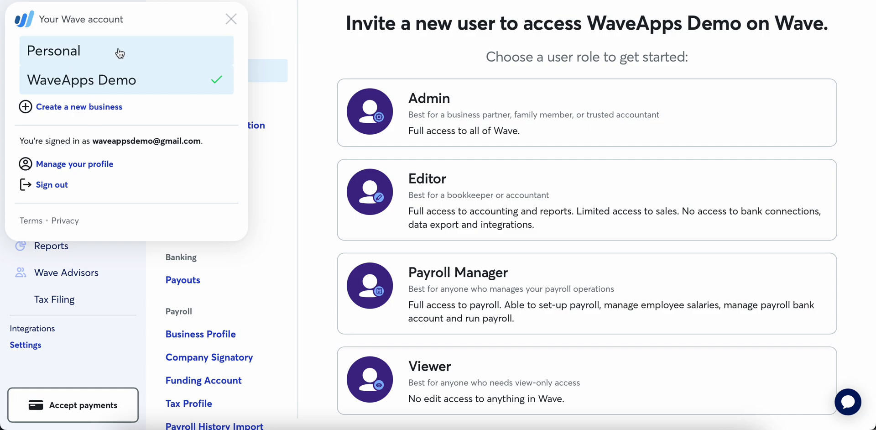
left_click(90, 106)
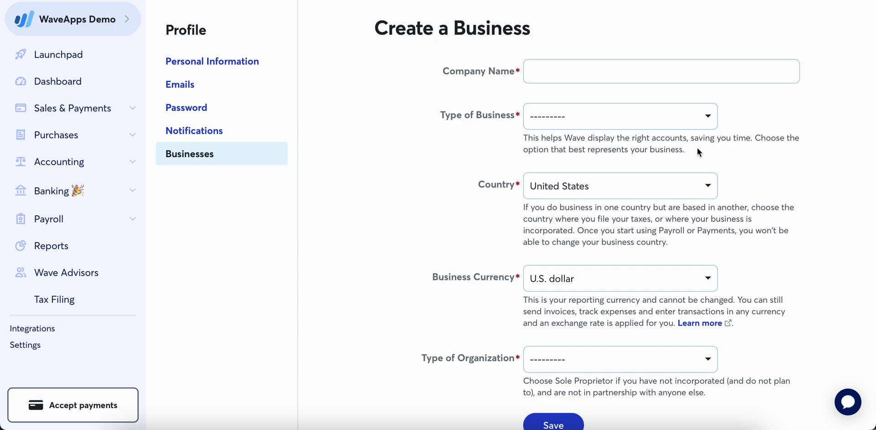
- Enter the company name and set the business type to Consultants & Professionals › Other Consultant
left_click(604, 71)
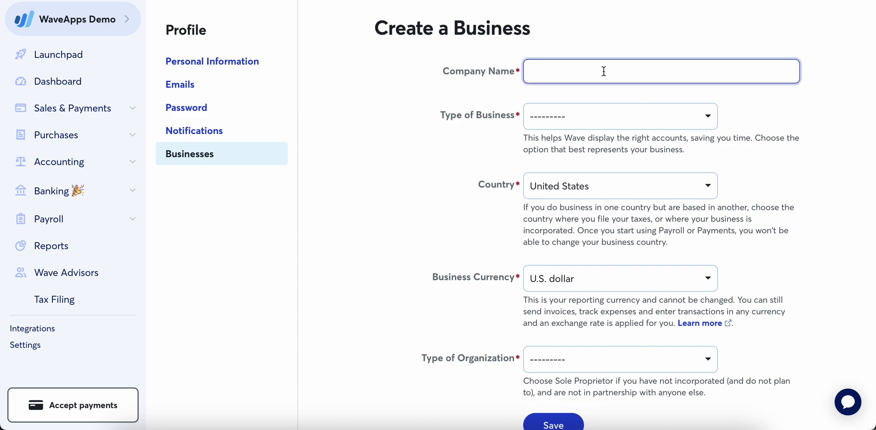
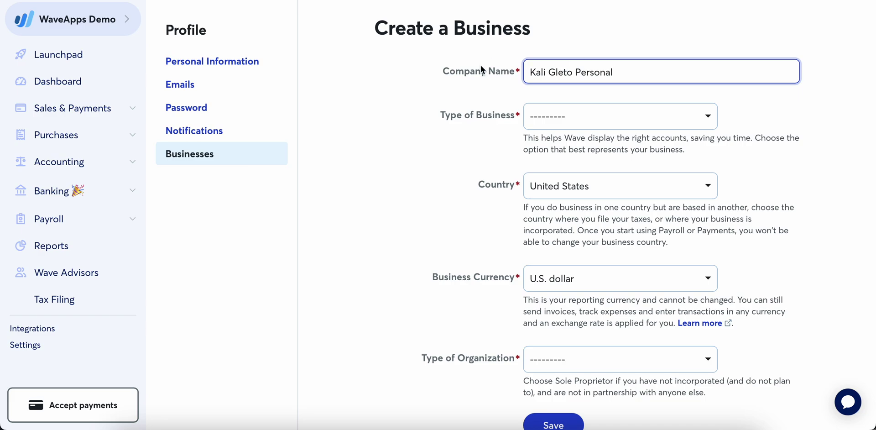
left_click(618, 115)
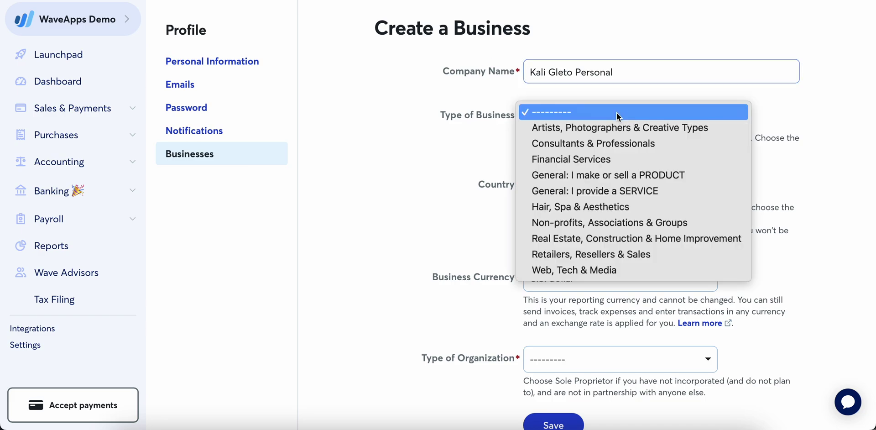
left_click(624, 145)
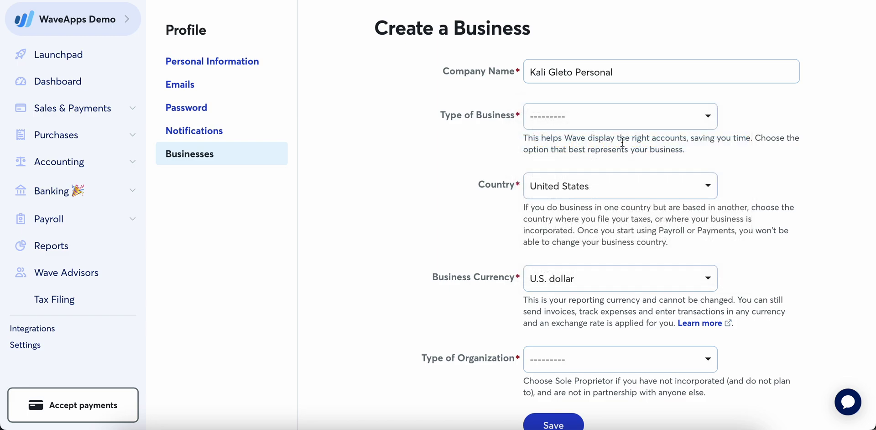
left_click(609, 195)
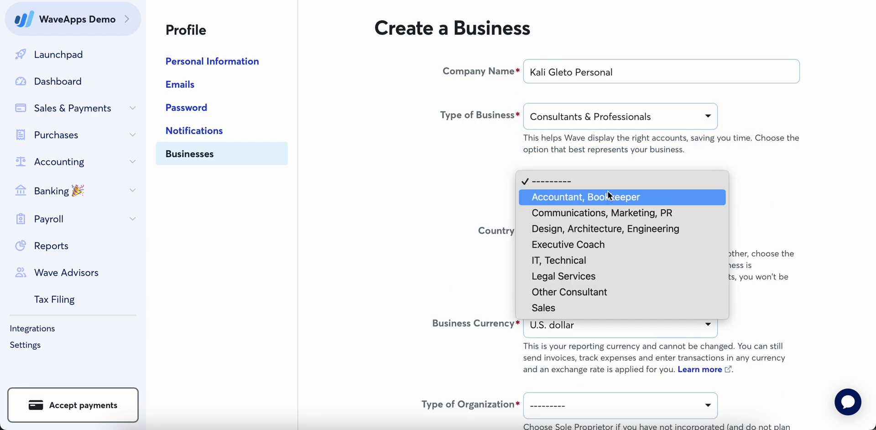
left_click(598, 293)
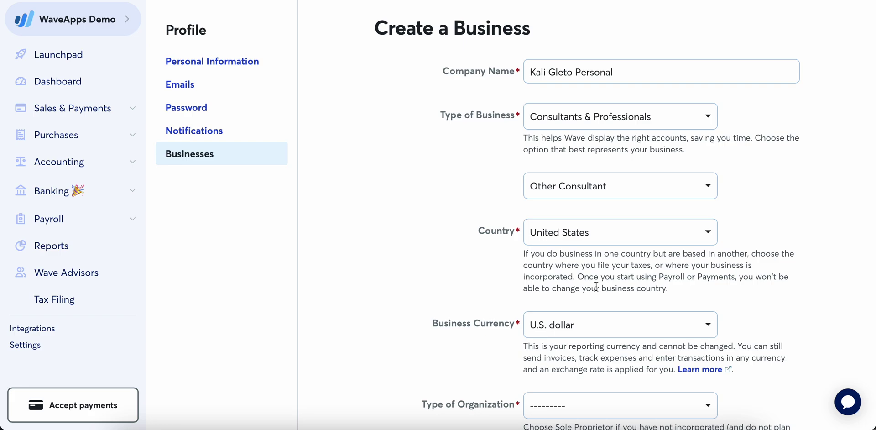
- Set the type of organization to Sole Proprietorship
scroll(573, 244, "down", 1)
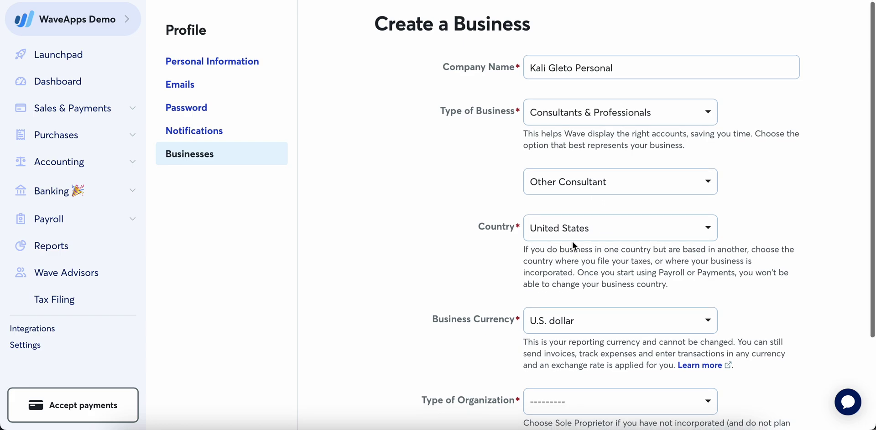
scroll(572, 242, "down", 3)
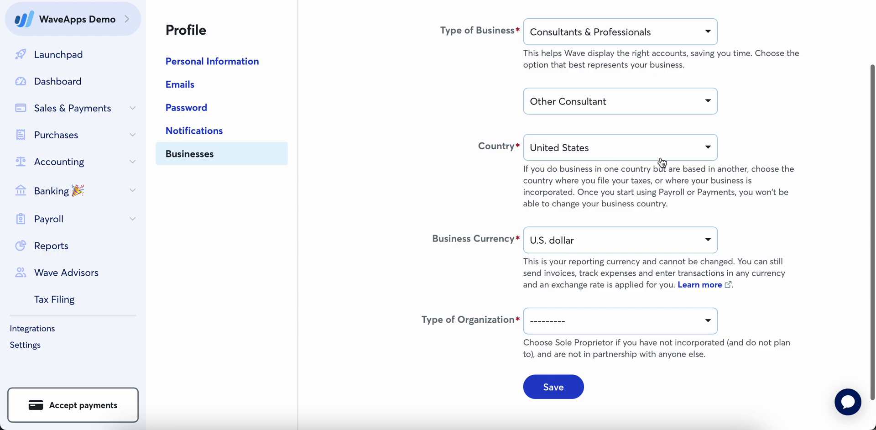
left_click(596, 319)
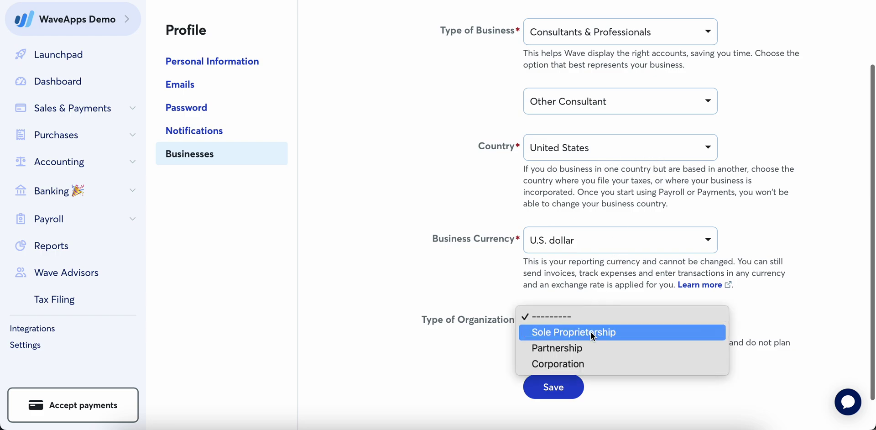
left_click(592, 334)
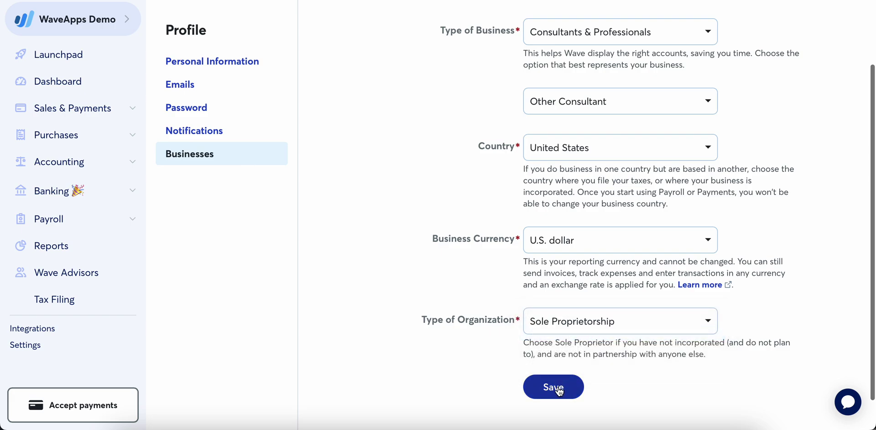
scroll(549, 255, "up", 3)
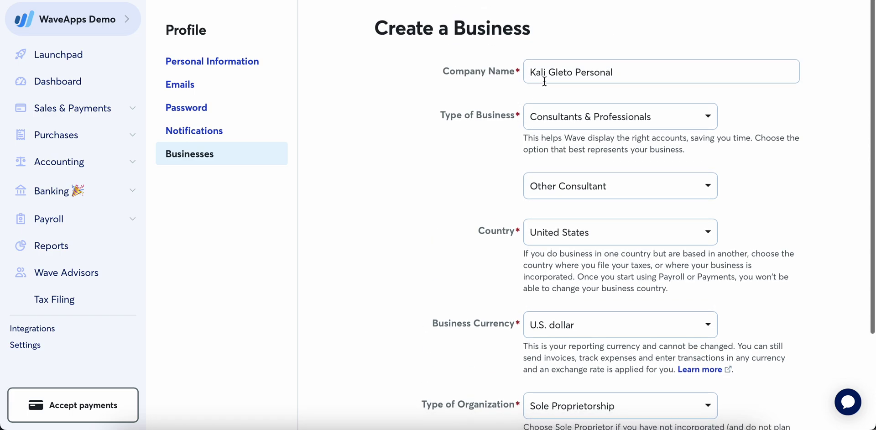
scroll(478, 198, "down", 3)
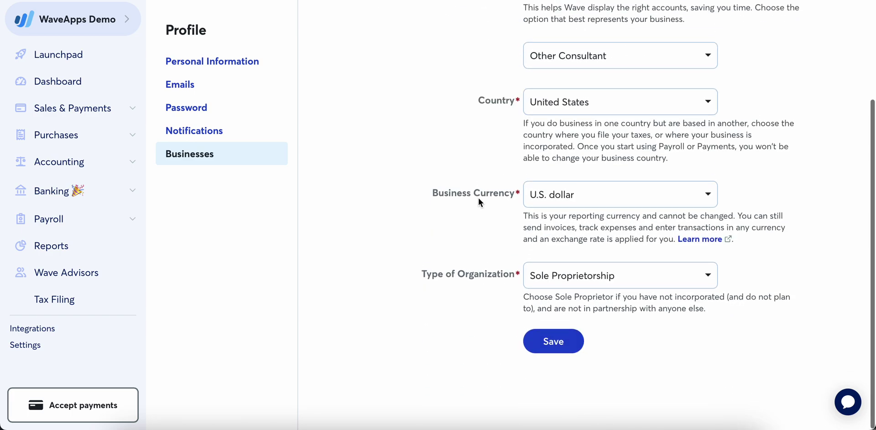
left_click(128, 22)
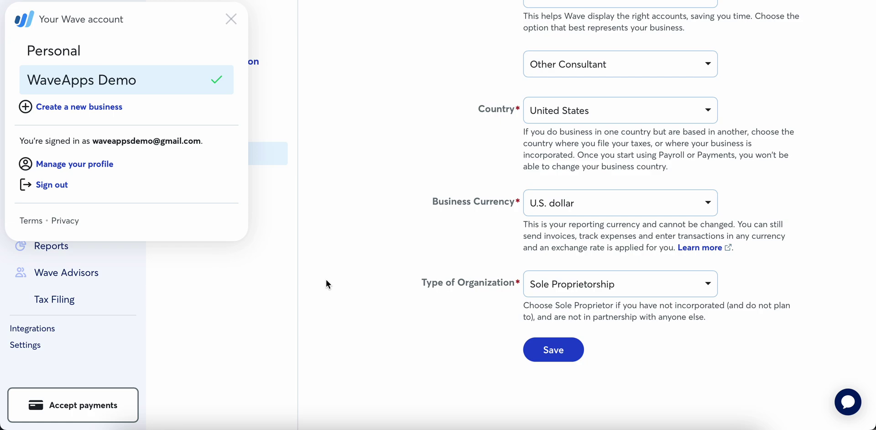
left_click(300, 286)
scroll(299, 286, "up", 3)
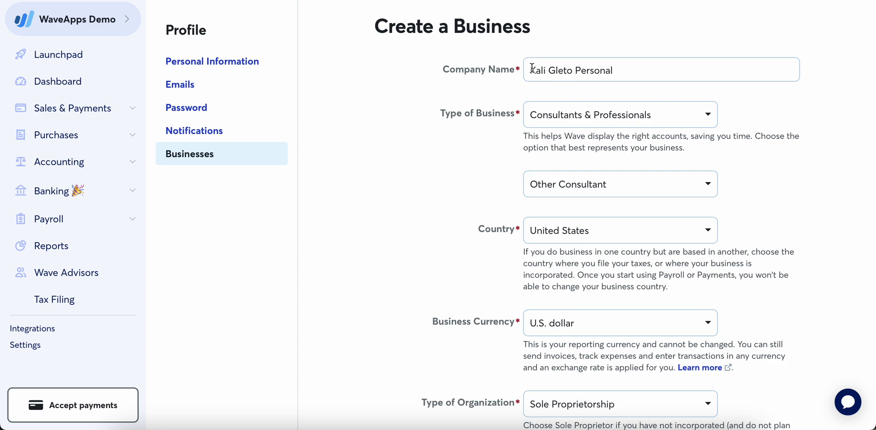
- Change the company name and set the type of organization to Corporation
left_click(629, 72)
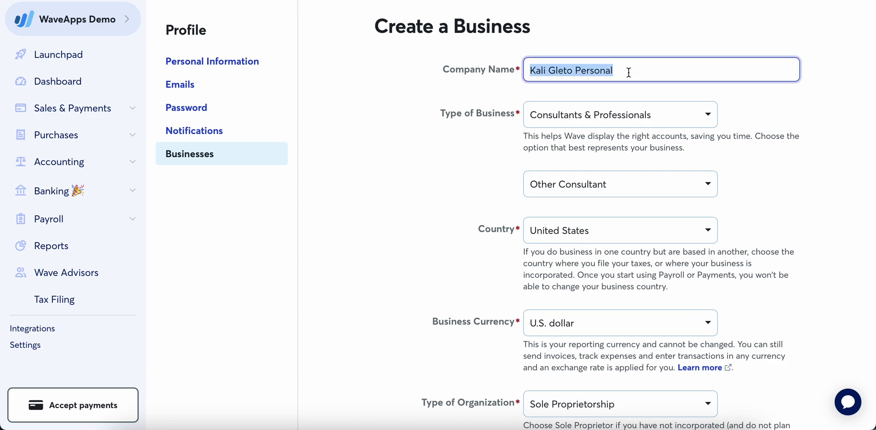
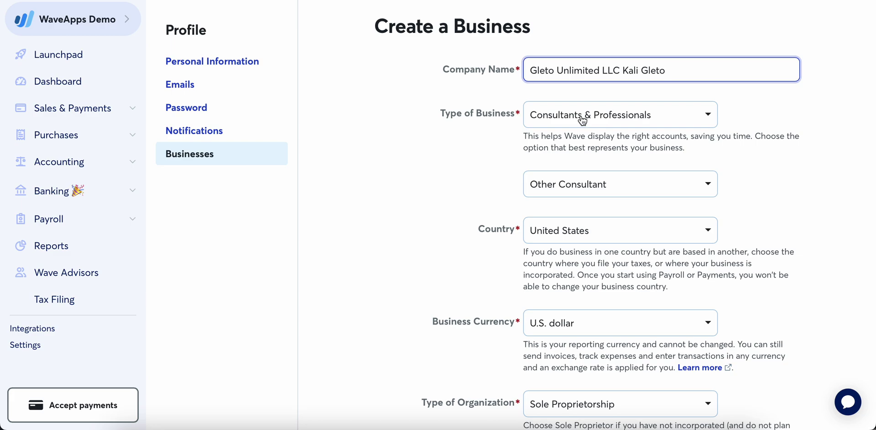
scroll(628, 263, "down", 2)
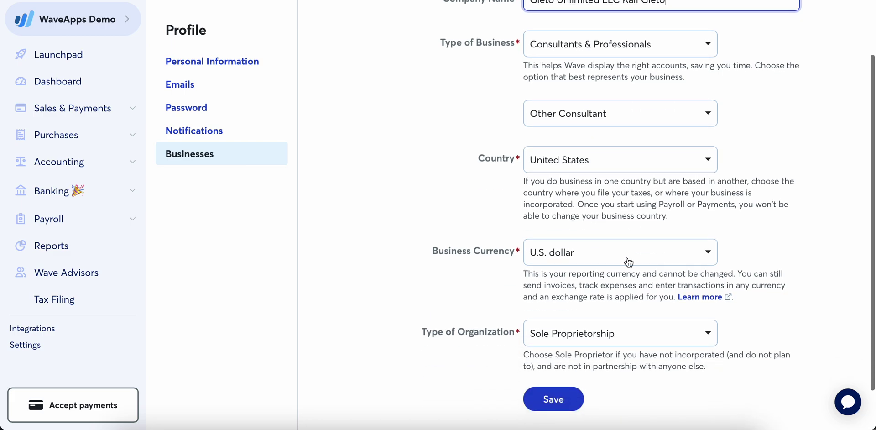
left_click(609, 347)
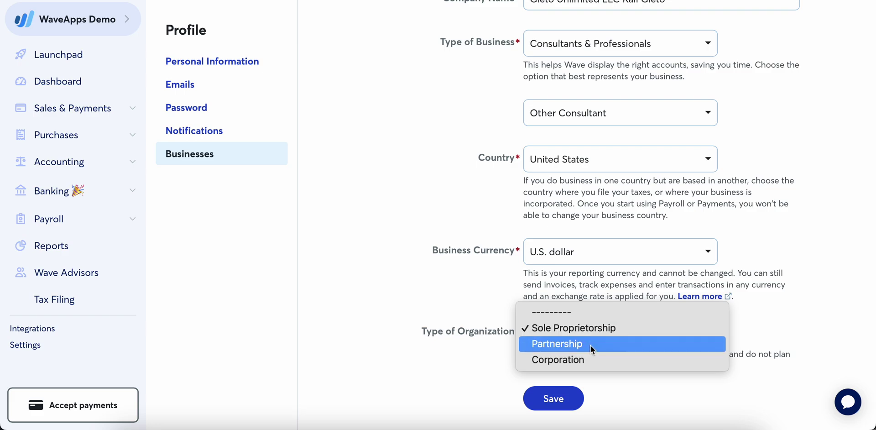
left_click(589, 360)
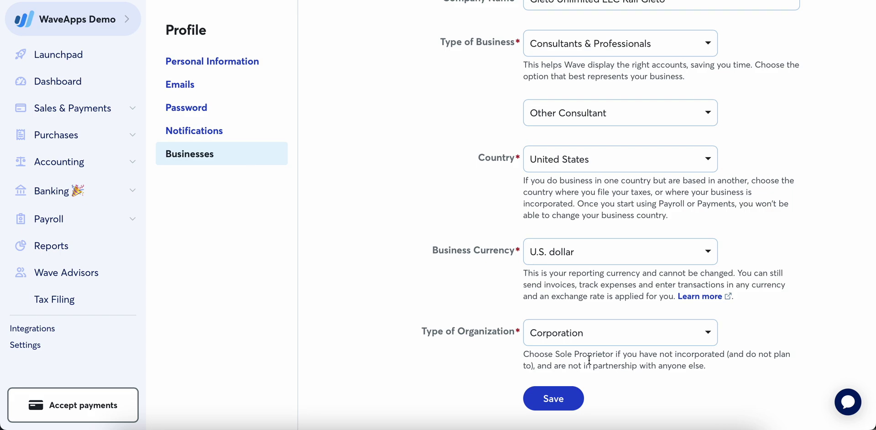
scroll(656, 339, "down", 1)
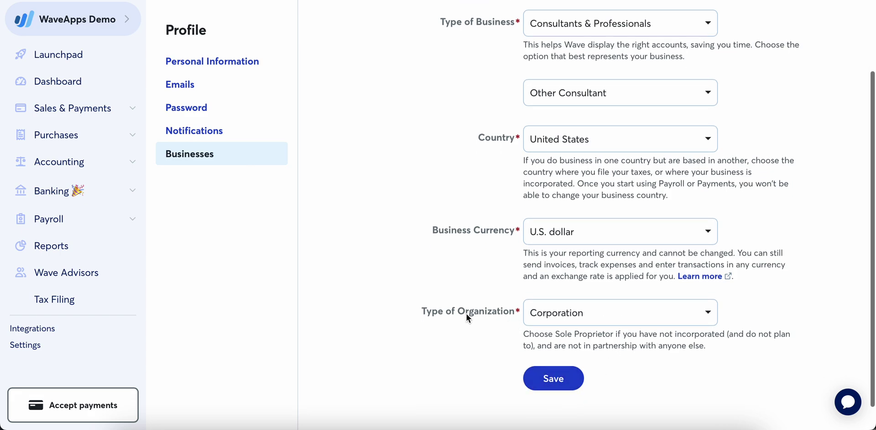
left_click(570, 320)
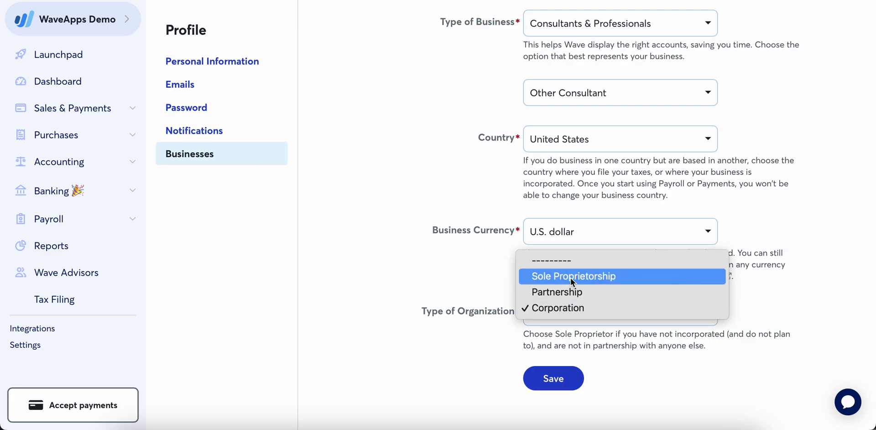
left_click(585, 309)
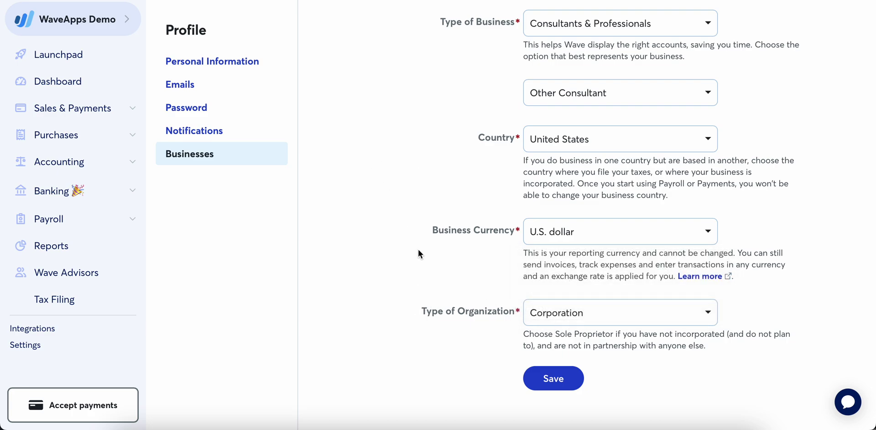
scroll(418, 254, "up", 2)
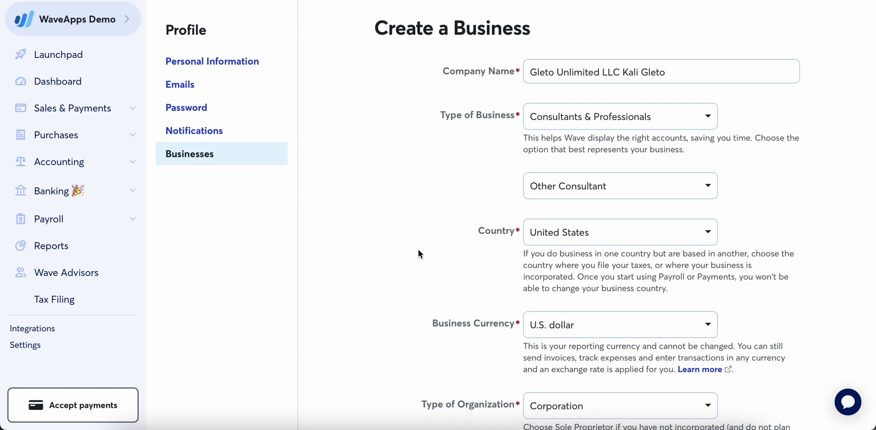
left_click(118, 22)
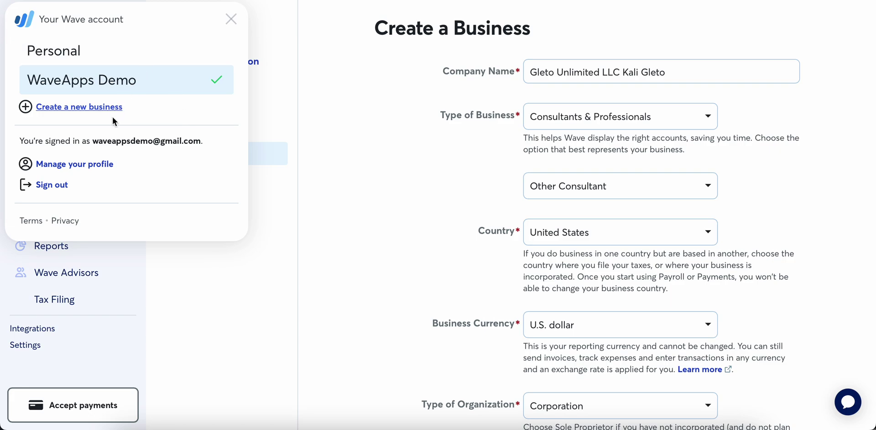
left_click(279, 213)
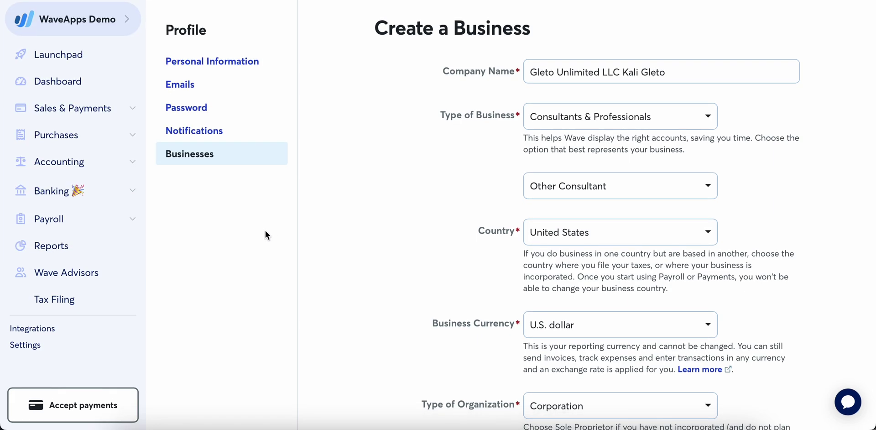
- Expand Sales & Payments, Purchases and Accounting in the sidebar, then open Accounting › Transactions
left_click(101, 109)
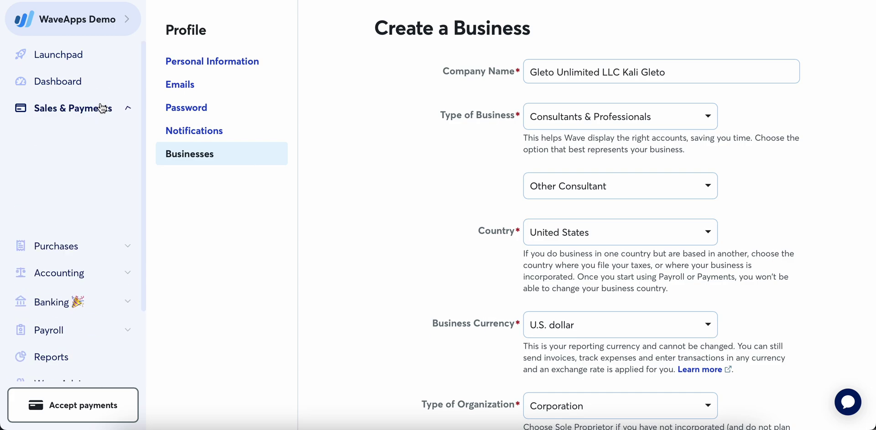
left_click(101, 109)
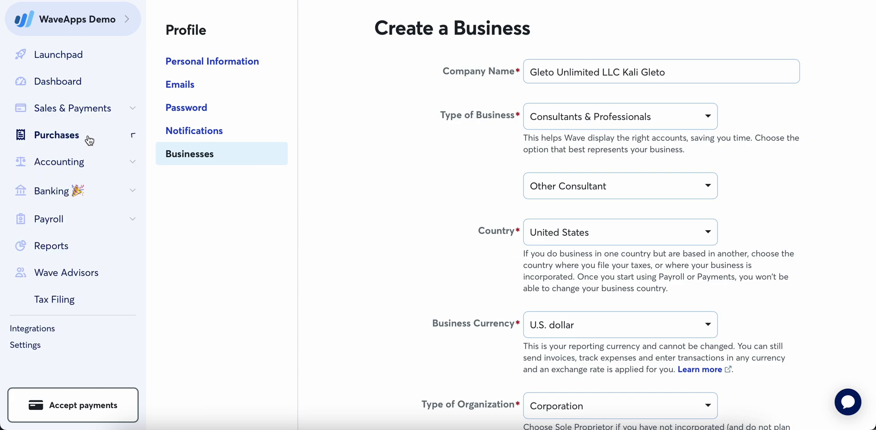
left_click(90, 139)
left_click(90, 139)
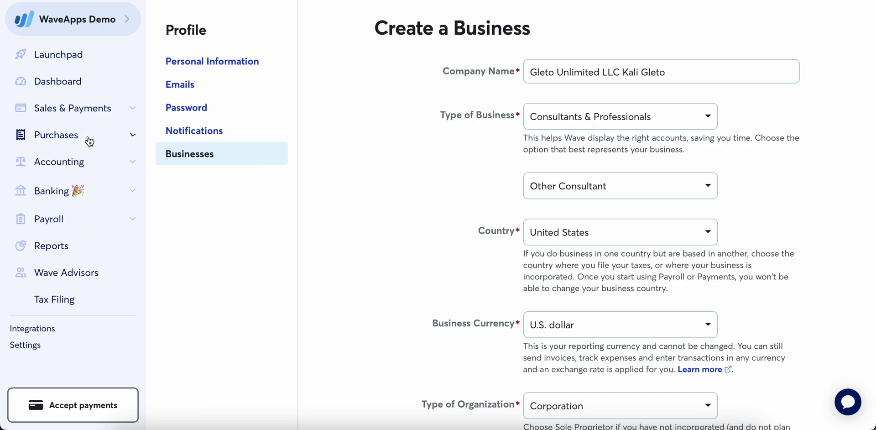
left_click(87, 163)
left_click(86, 164)
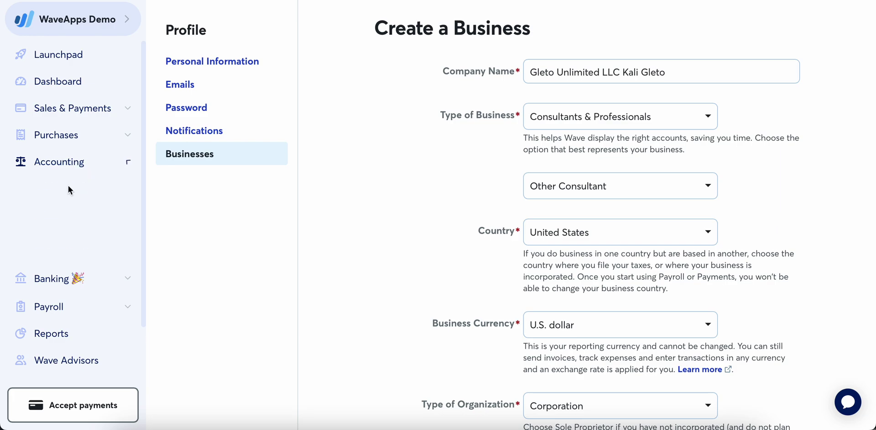
left_click(68, 187)
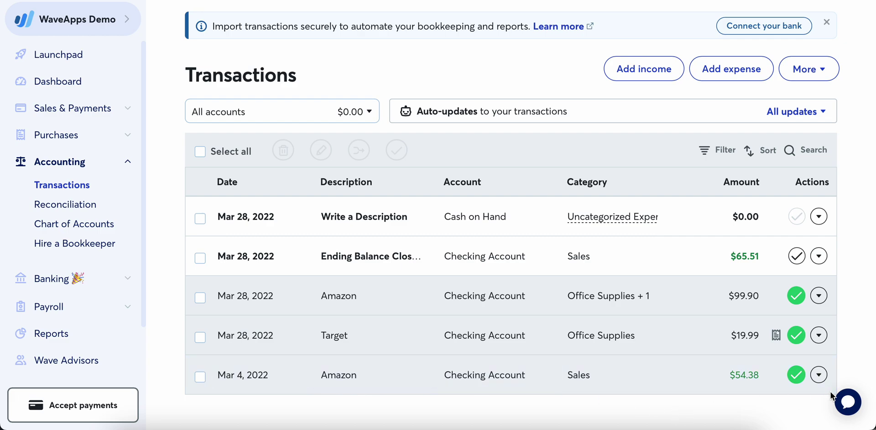
- Unmark the Mar 4 Amazon transaction as reviewed, keeping Checking Account as its account
left_click(797, 375)
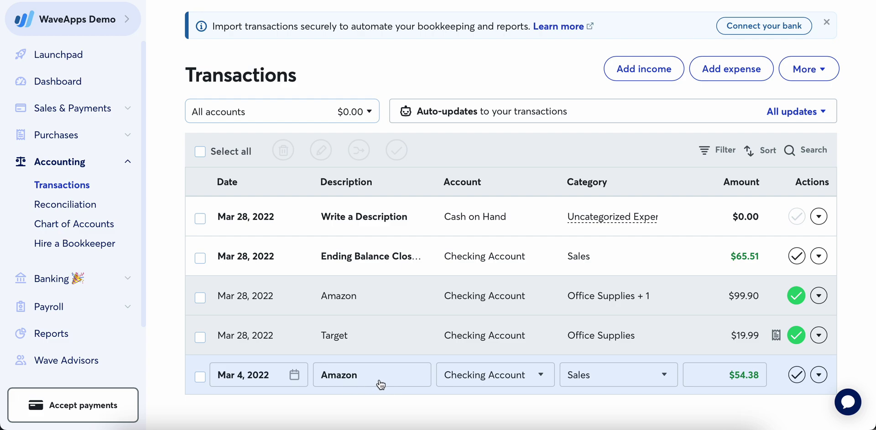
left_click(538, 373)
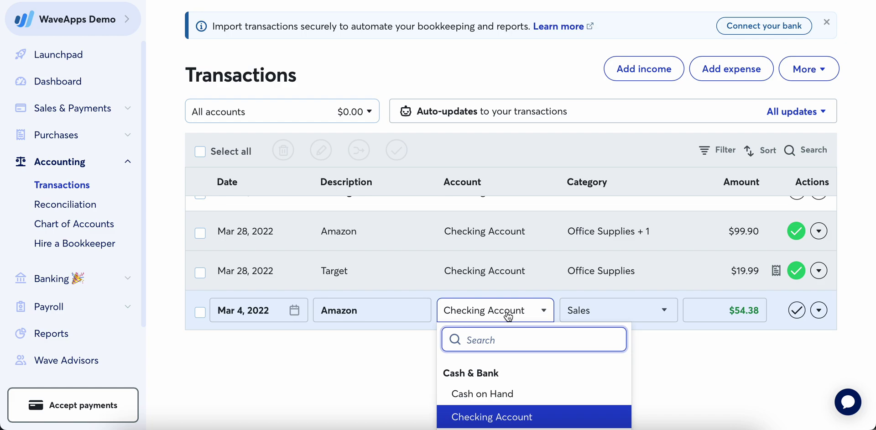
scroll(509, 315, "down", 1)
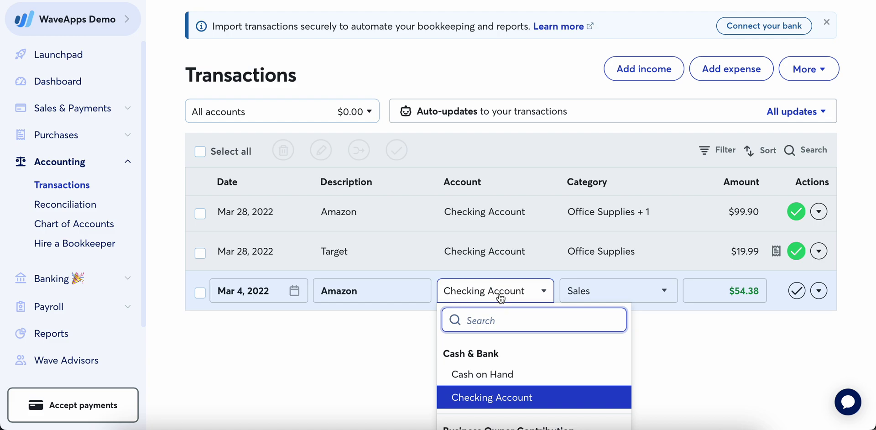
left_click(675, 315)
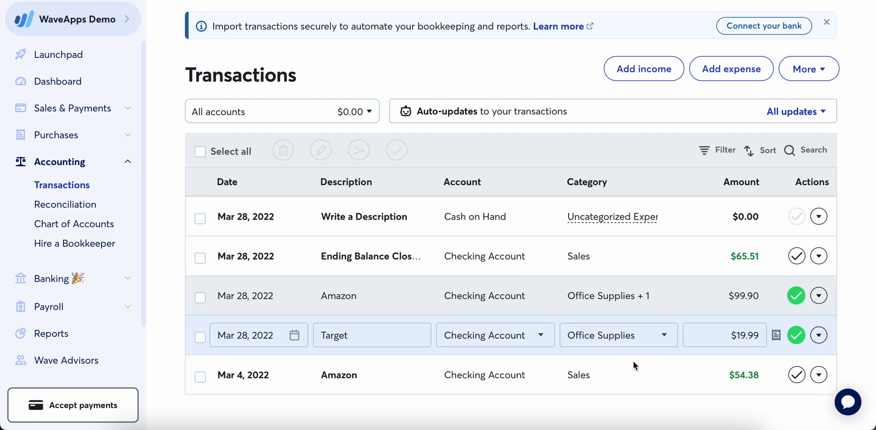
left_click(618, 375)
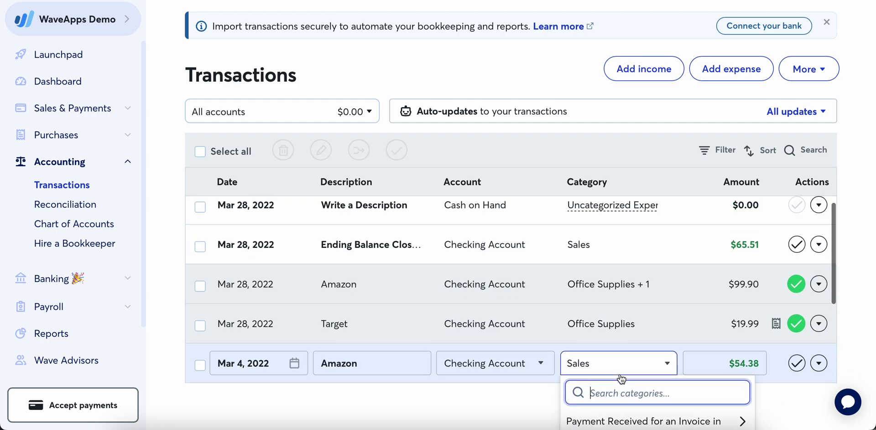
scroll(631, 250, "up", 1)
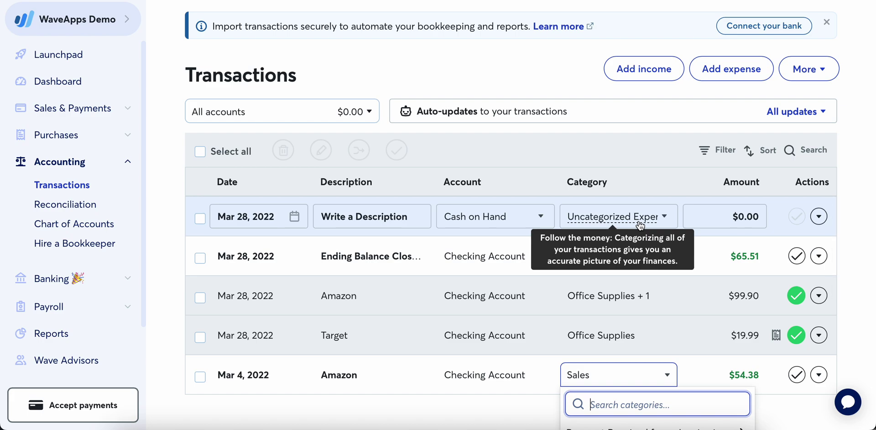
scroll(640, 226, "down", 3)
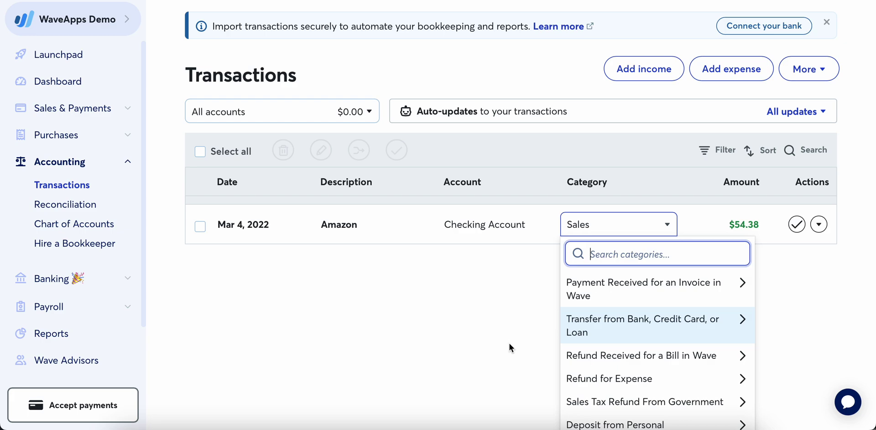
type("supp")
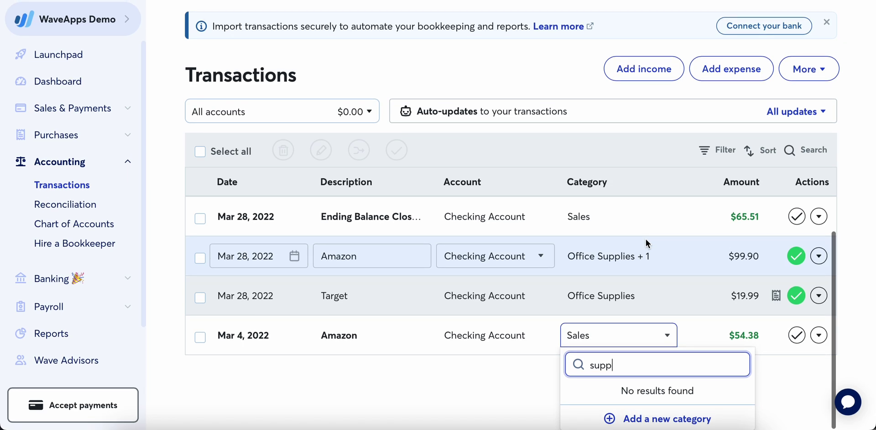
double_click(601, 364)
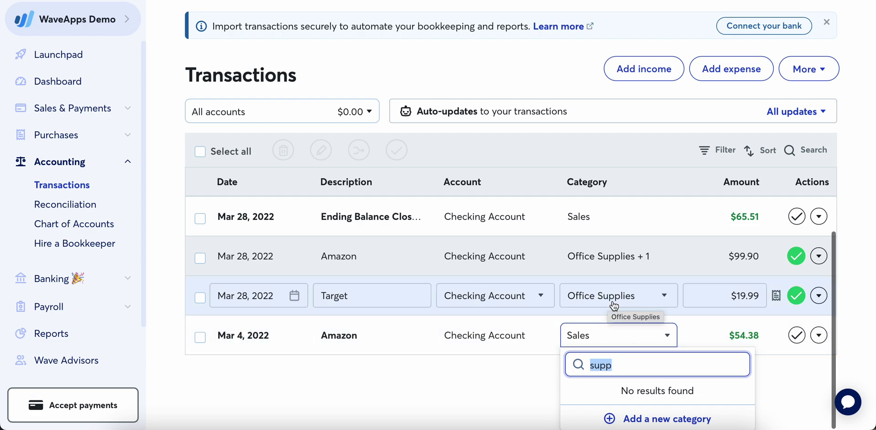
left_click(502, 404)
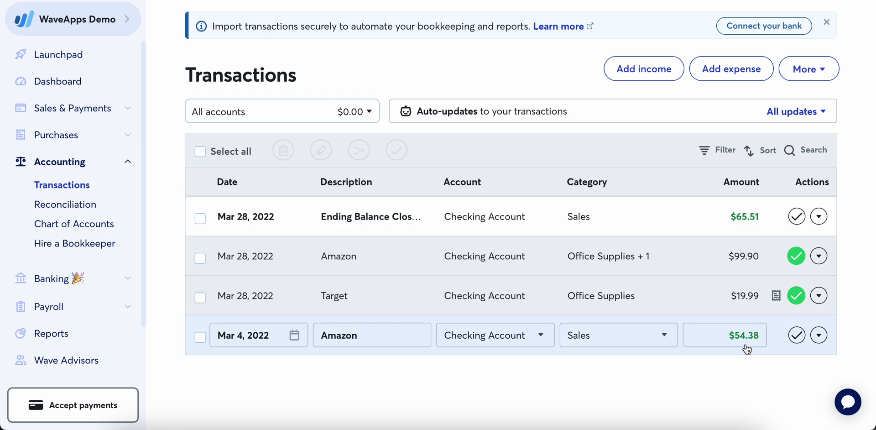
left_click(725, 370)
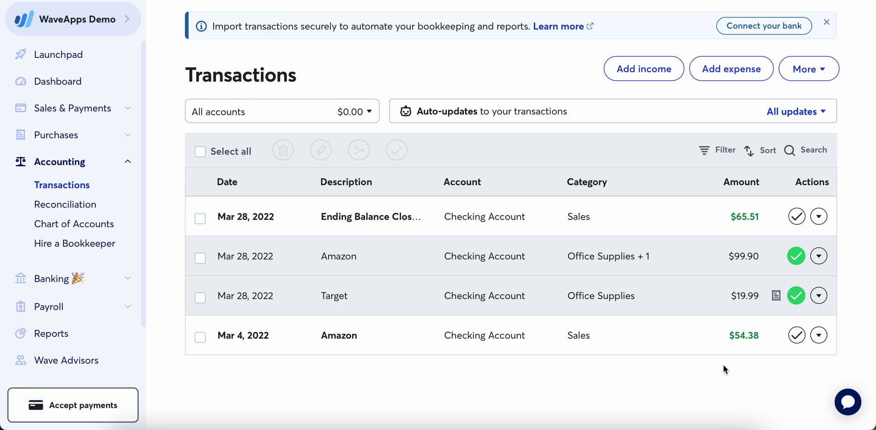
- Change the Mar 4 Amazon $54.38 category from Sales to Refund for Professional Fees, save, and mark it reviewed
left_click(725, 354)
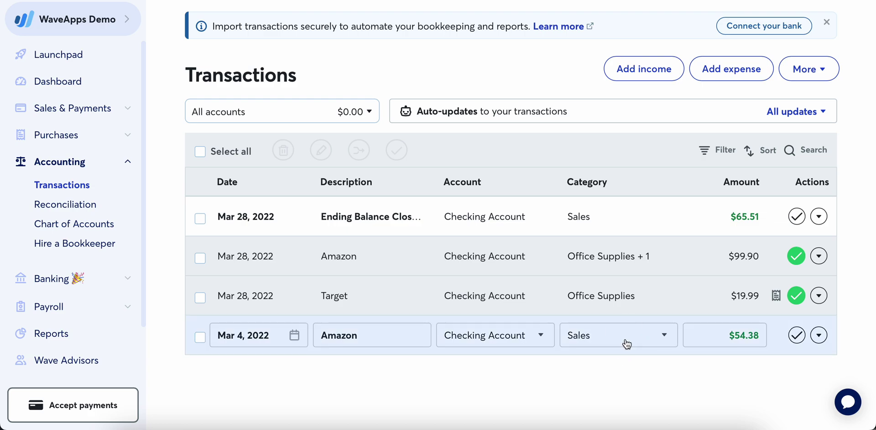
left_click(627, 343)
scroll(627, 344, "down", 5)
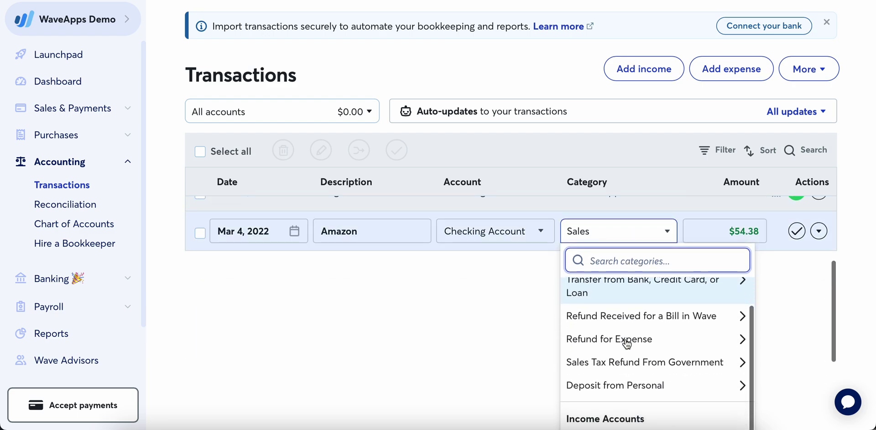
left_click(627, 342)
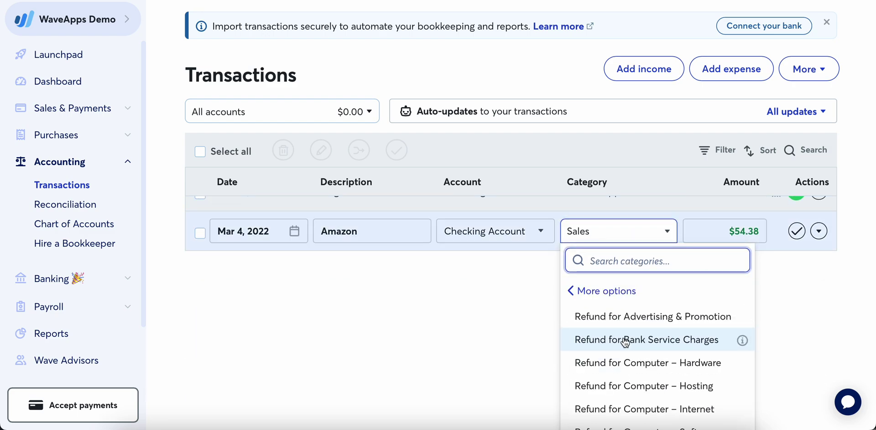
scroll(625, 342, "down", 6)
scroll(625, 342, "down", 5)
scroll(625, 342, "down", 1)
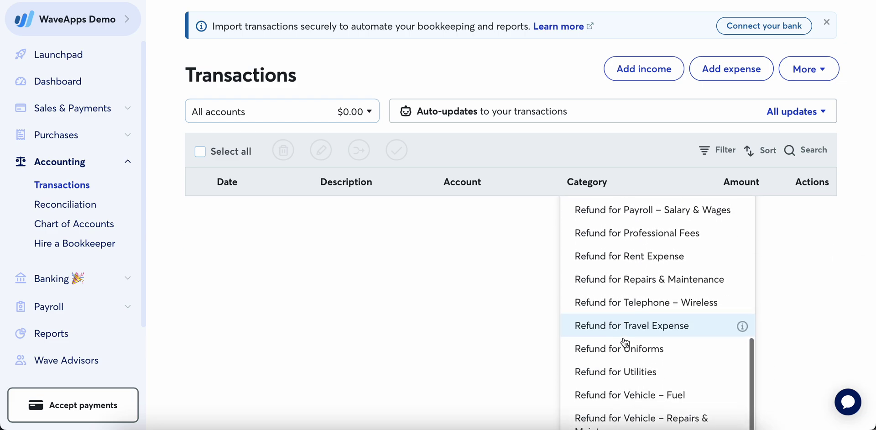
scroll(625, 342, "down", 1)
scroll(626, 342, "up", 3)
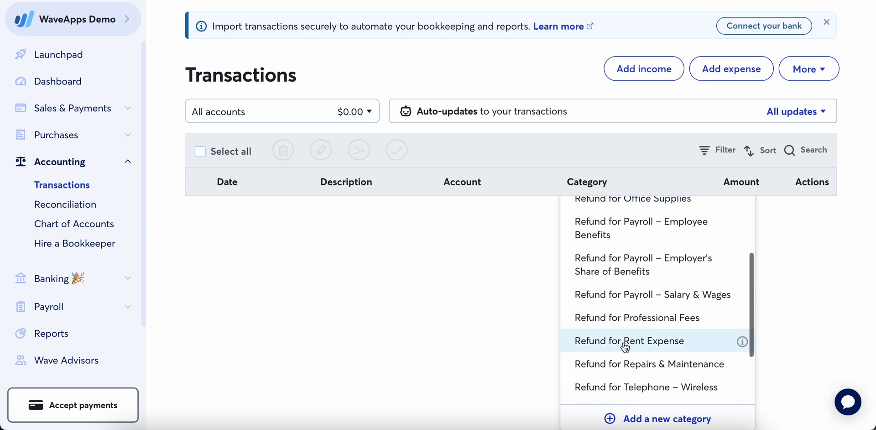
key("Escape")
left_click(616, 401)
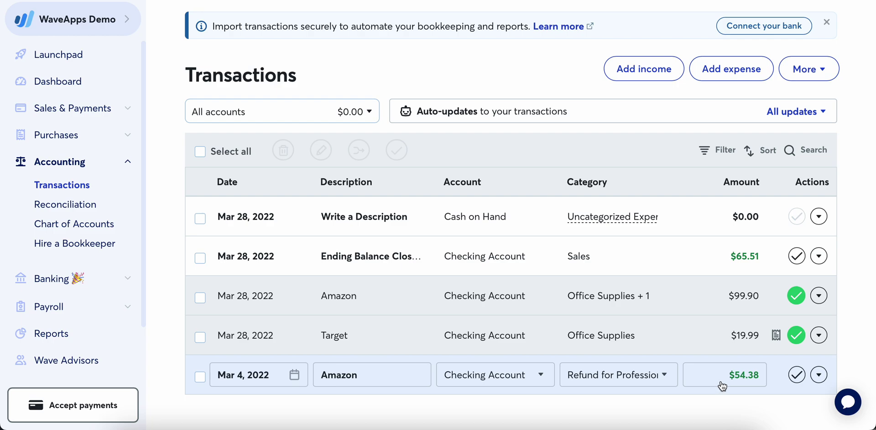
left_click(797, 375)
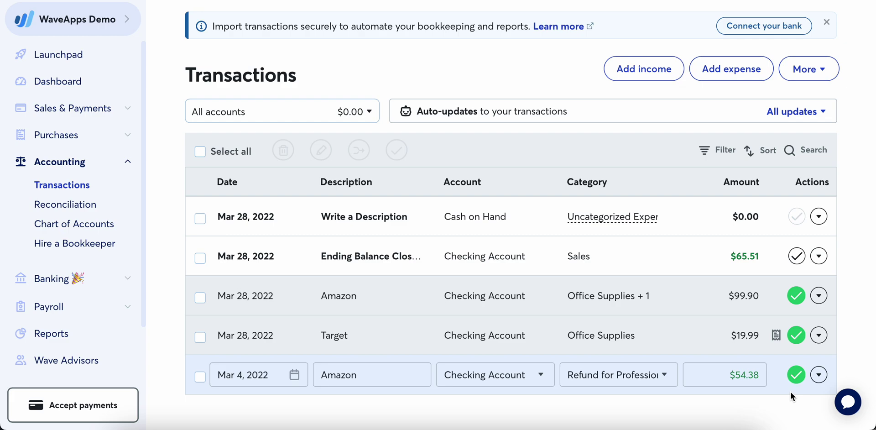
- Open the Target $19.99 row's actions menu with Edit more details, View receipt, Delete and Copy
left_click(828, 338)
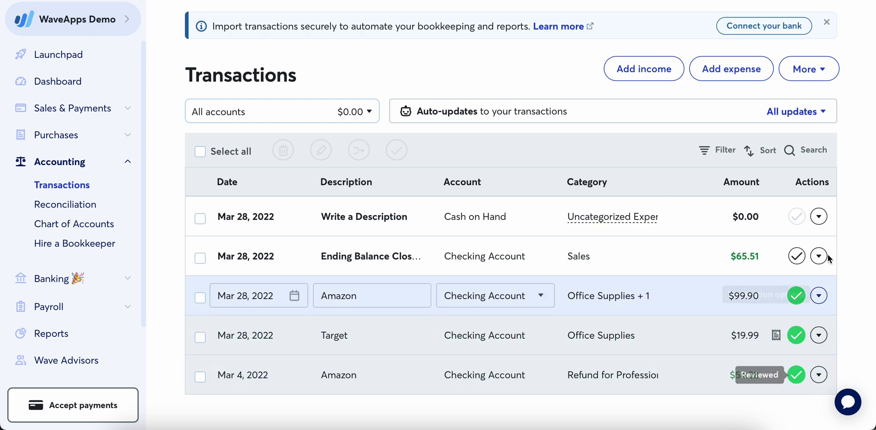
left_click(786, 265)
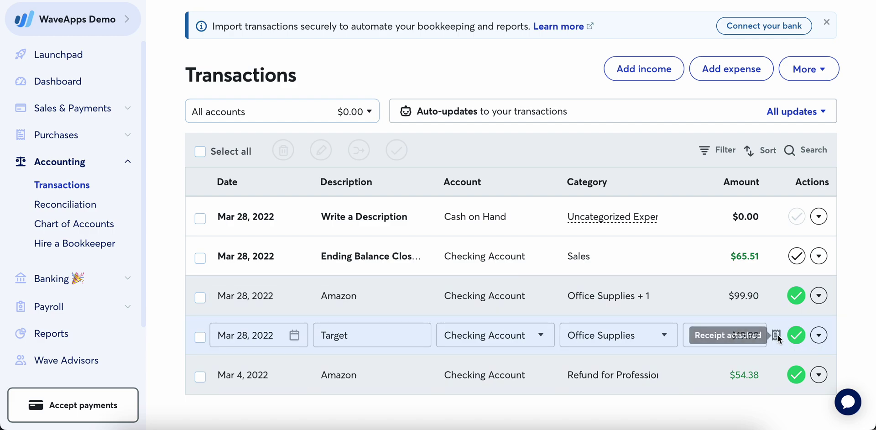
left_click(819, 335)
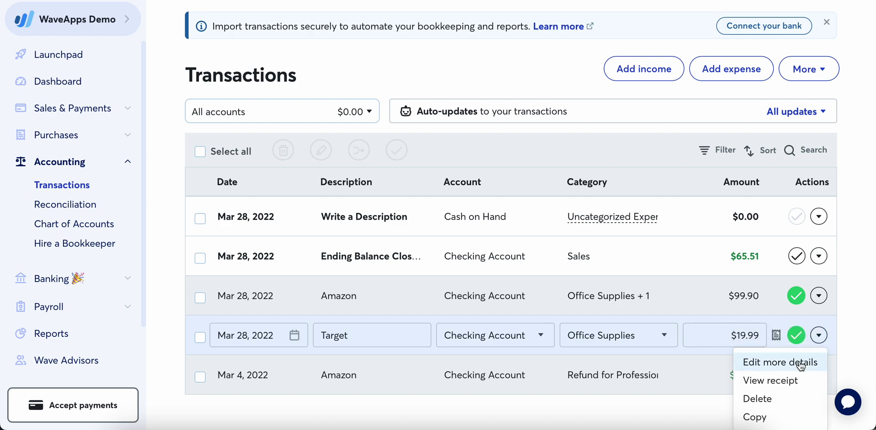
left_click(845, 342)
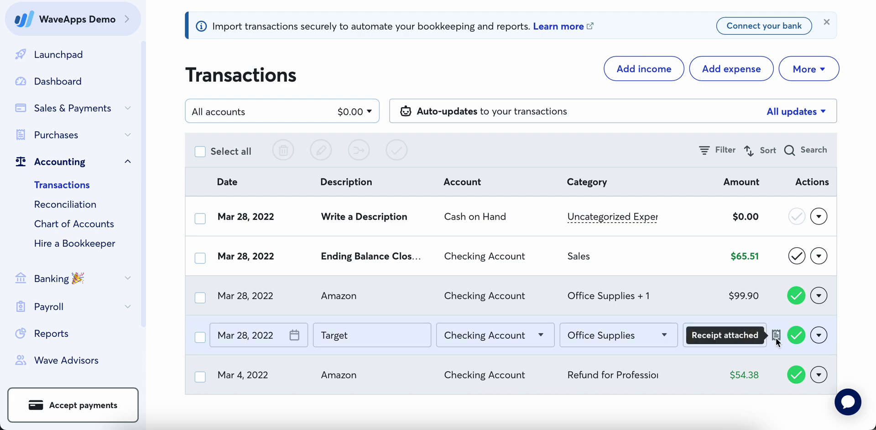
left_click(820, 336)
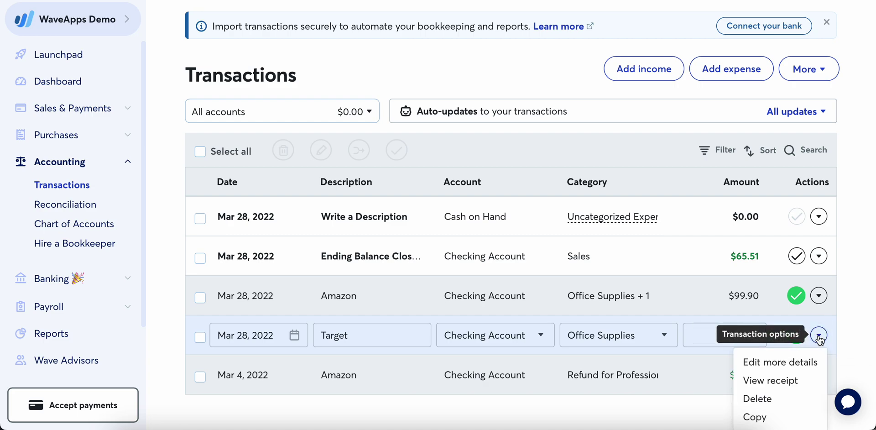
left_click(780, 379)
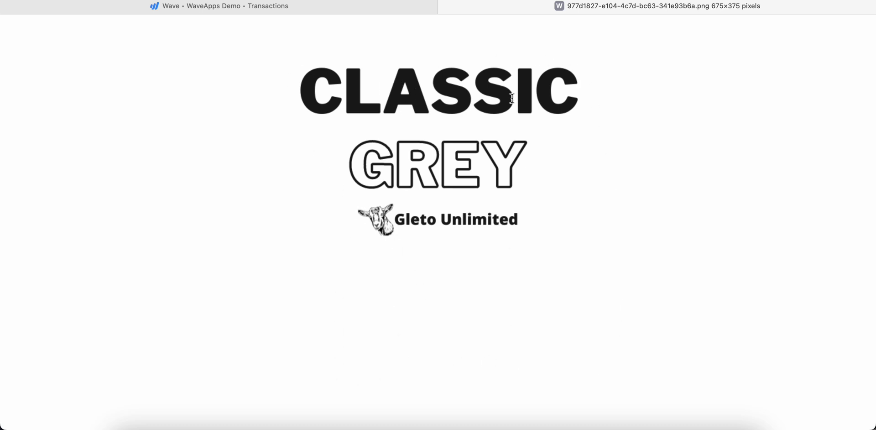
left_click(445, 7)
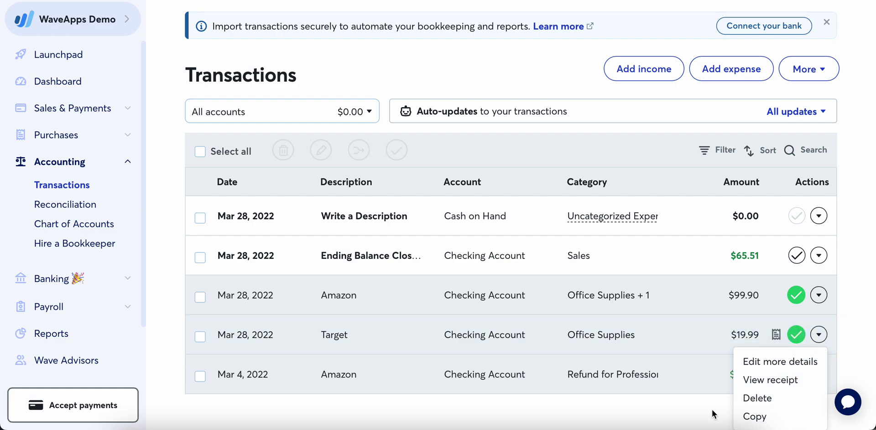
- Open Edit more details for the Target $19.99 withdrawal and place the cursor in the empty Notes box
left_click(766, 362)
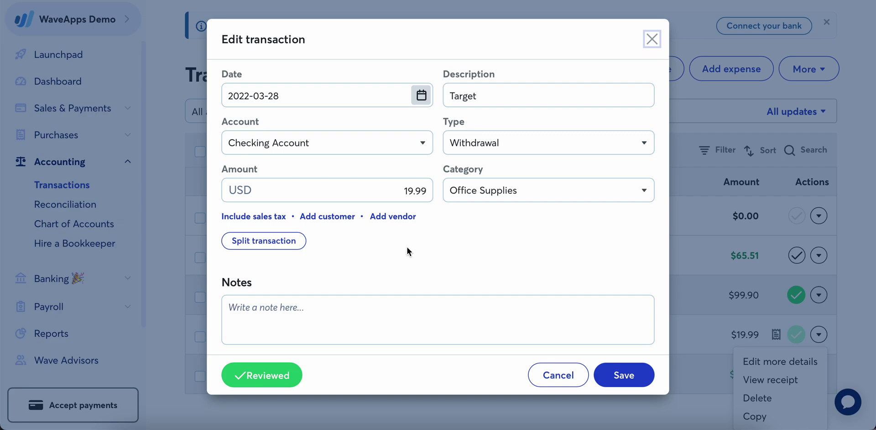
left_click(305, 314)
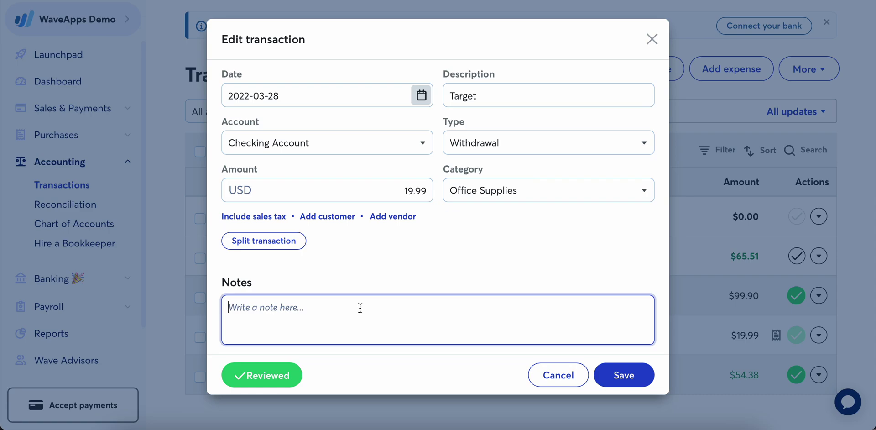
- Split the Target transaction, showing Office Supplies 19.99 and an Uncategorized Expense line at 0
left_click(276, 246)
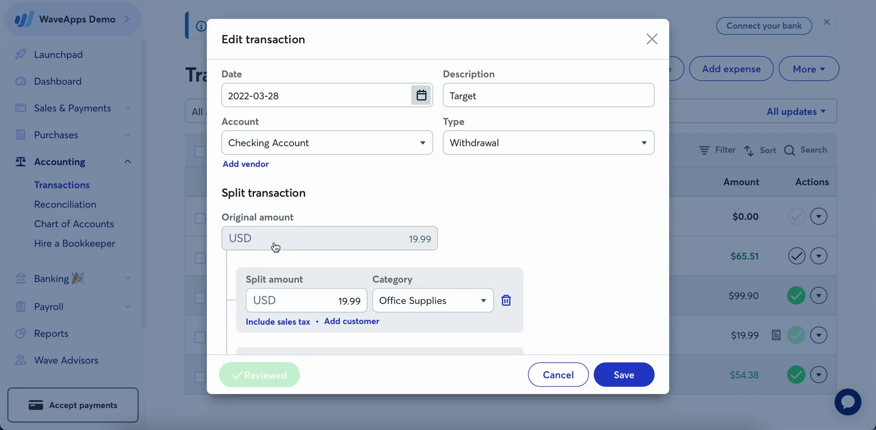
scroll(545, 277, "down", 3)
scroll(544, 278, "down", 2)
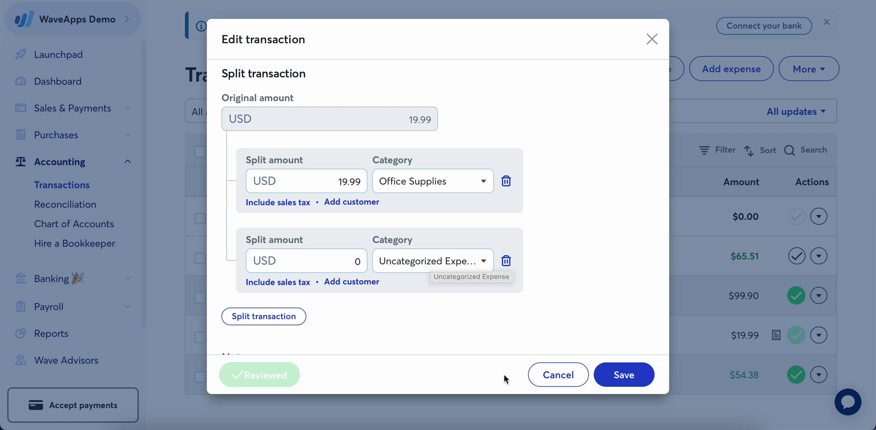
- Discard the unsaved Target split and close the Edit transaction form
left_click(559, 376)
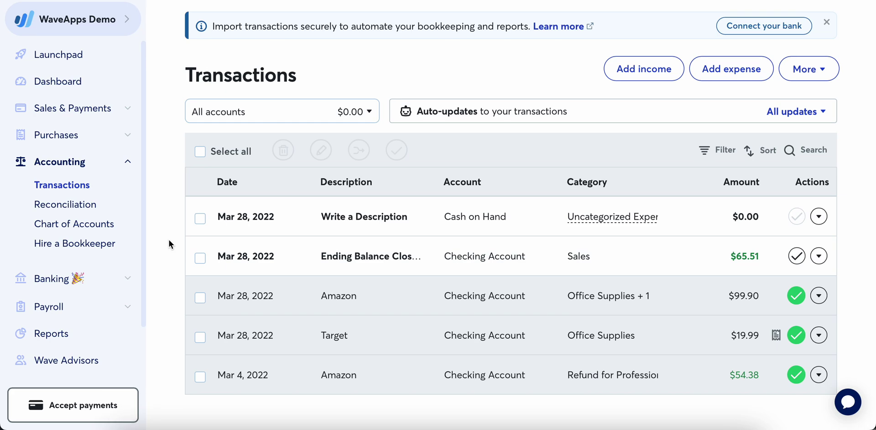
- Return to the Dashboard overview showing the Cash Flow chart
left_click(812, 70)
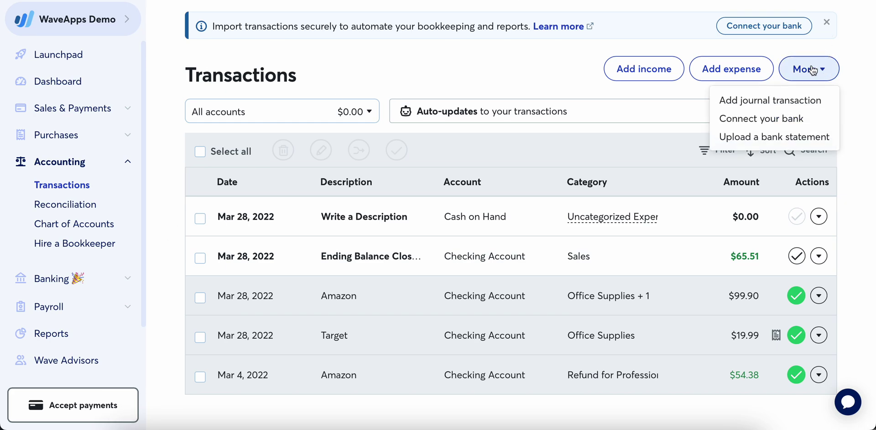
left_click(848, 110)
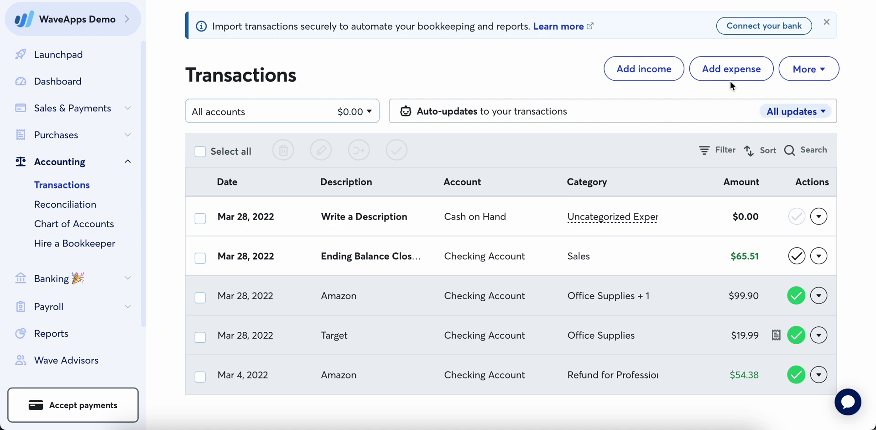
left_click(59, 81)
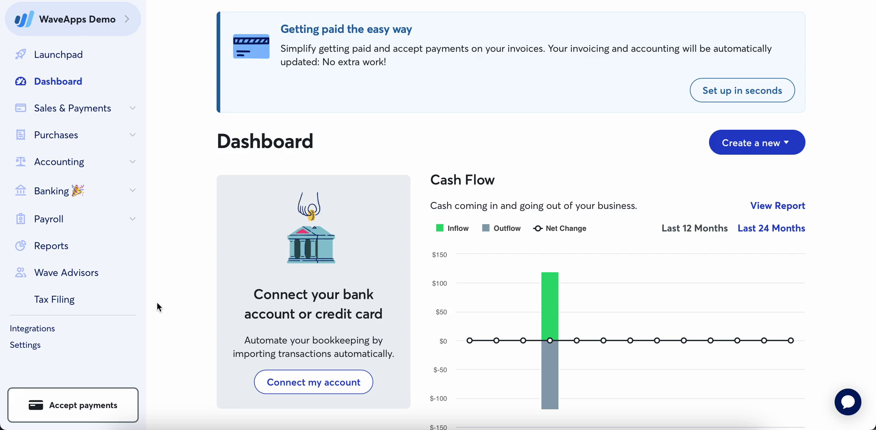
scroll(157, 299, "down", 9)
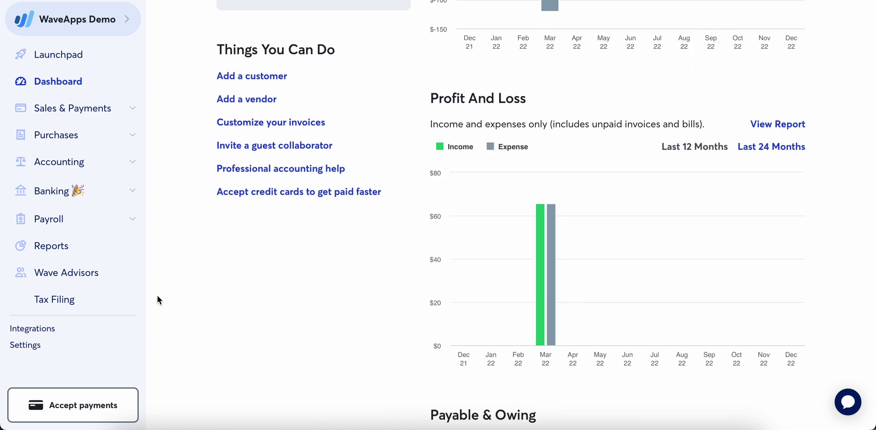
scroll(157, 300, "down", 3)
scroll(157, 300, "up", 2)
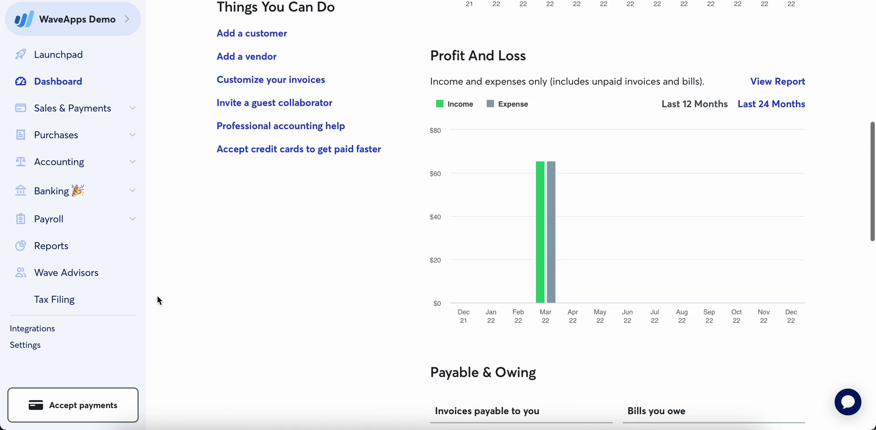
scroll(168, 255, "up", 4)
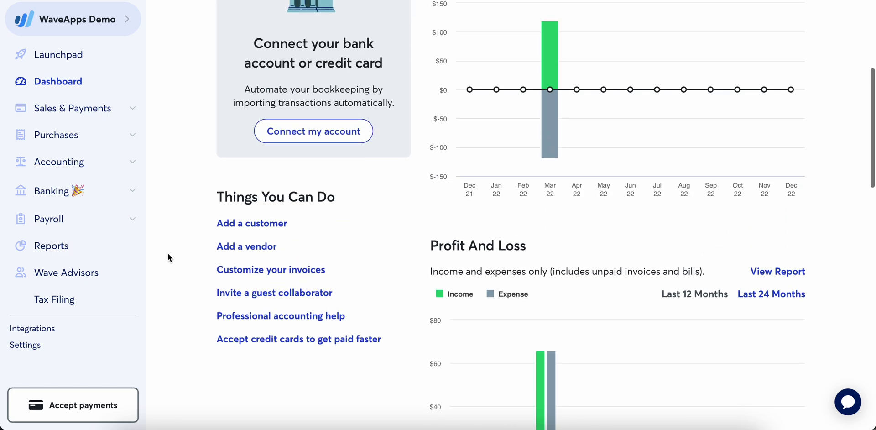
scroll(168, 253, "up", 3)
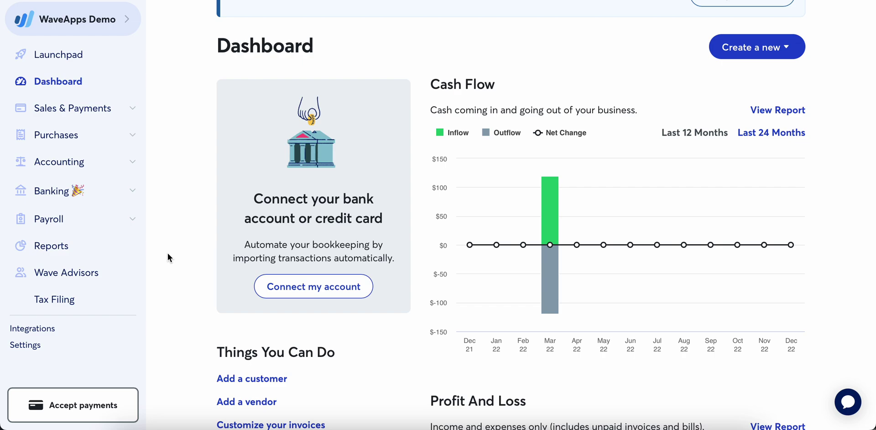
left_click(125, 20)
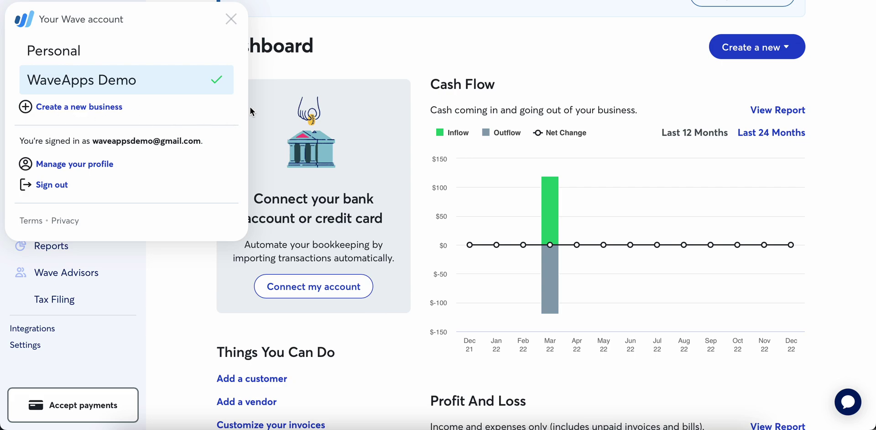
left_click(182, 321)
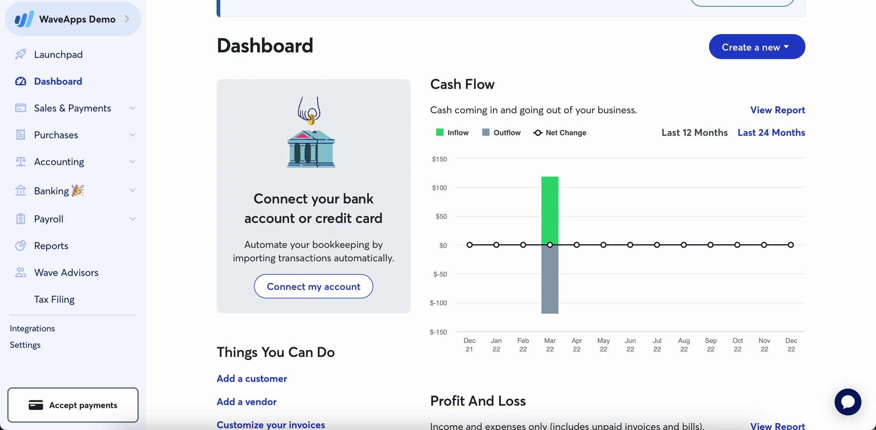
key("Escape")
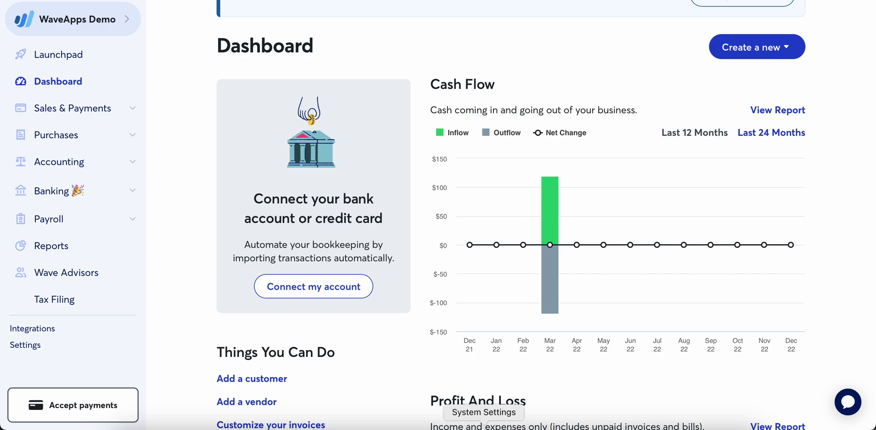
left_click(635, 427)
right_click(635, 427)
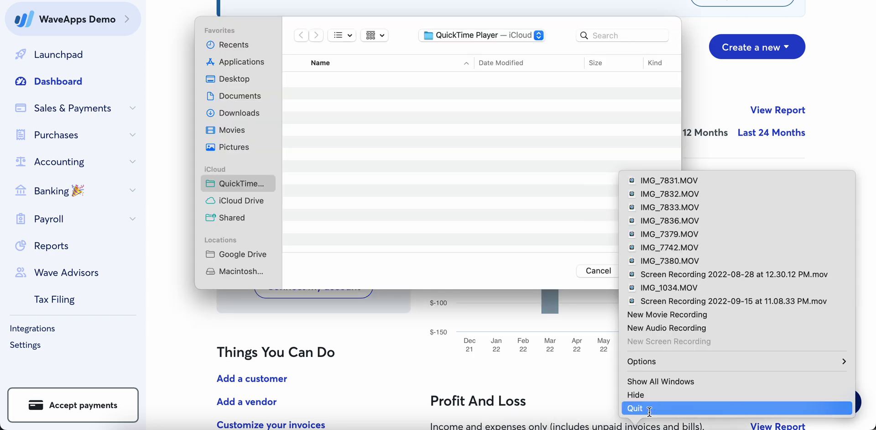
left_click(644, 410)
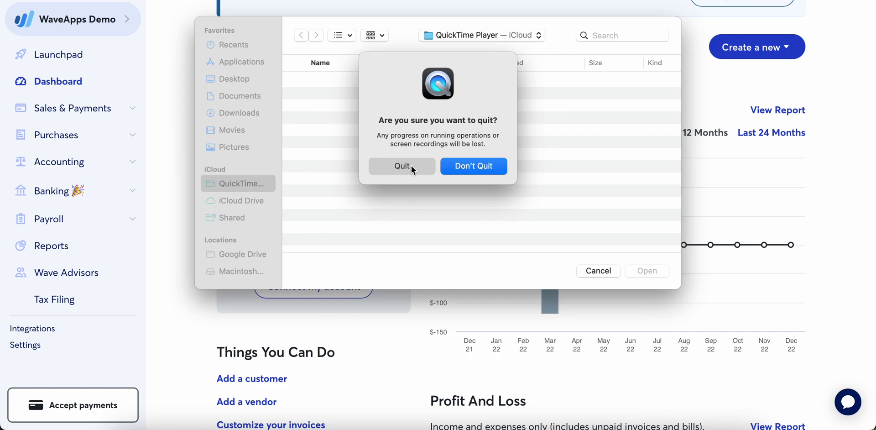
left_click(466, 169)
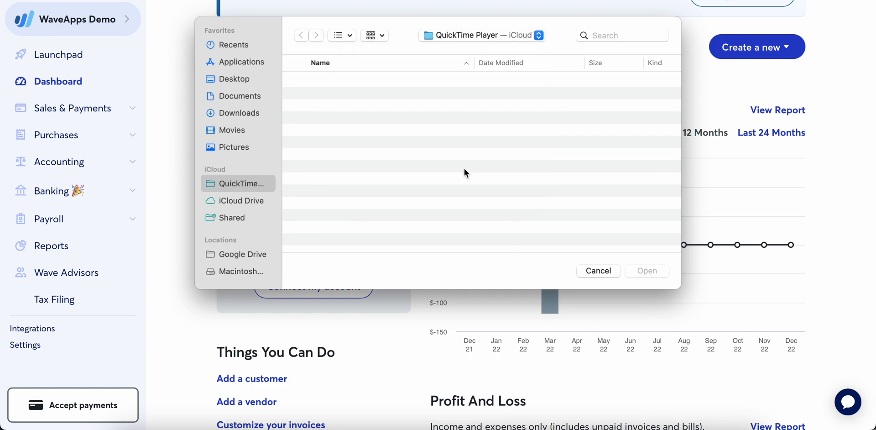
left_click(605, 272)
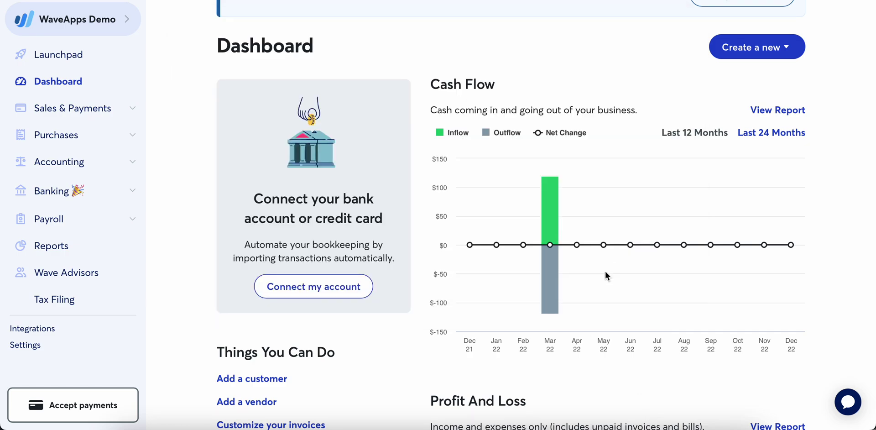